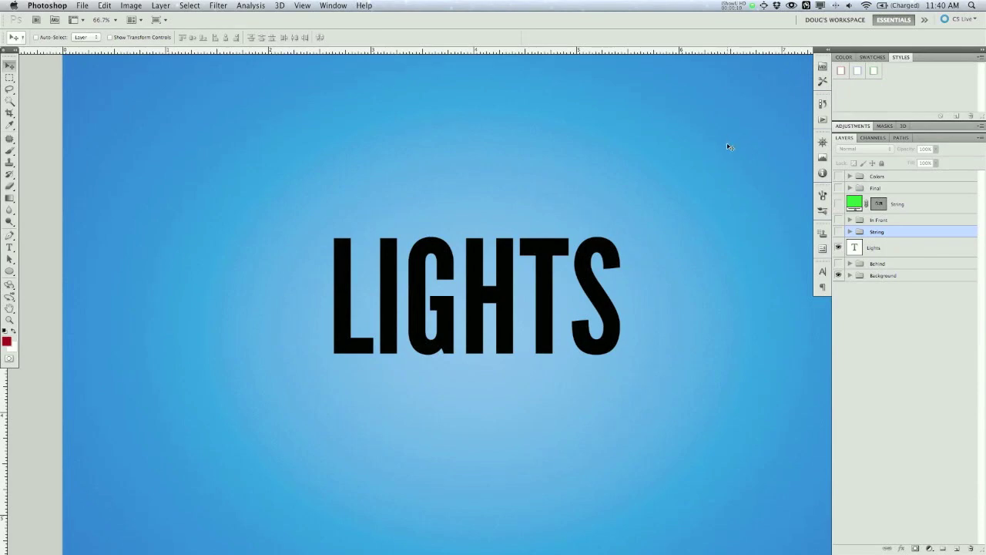
{"action": "key", "text": "super+plus"}
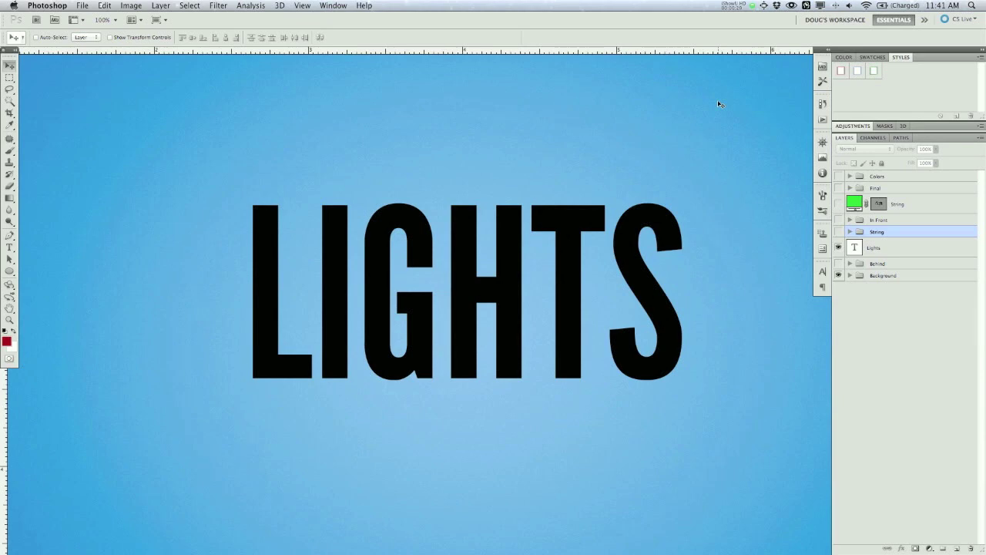
{"action": "key", "text": "super+minus"}
{"action": "key", "text": "super+minus"}
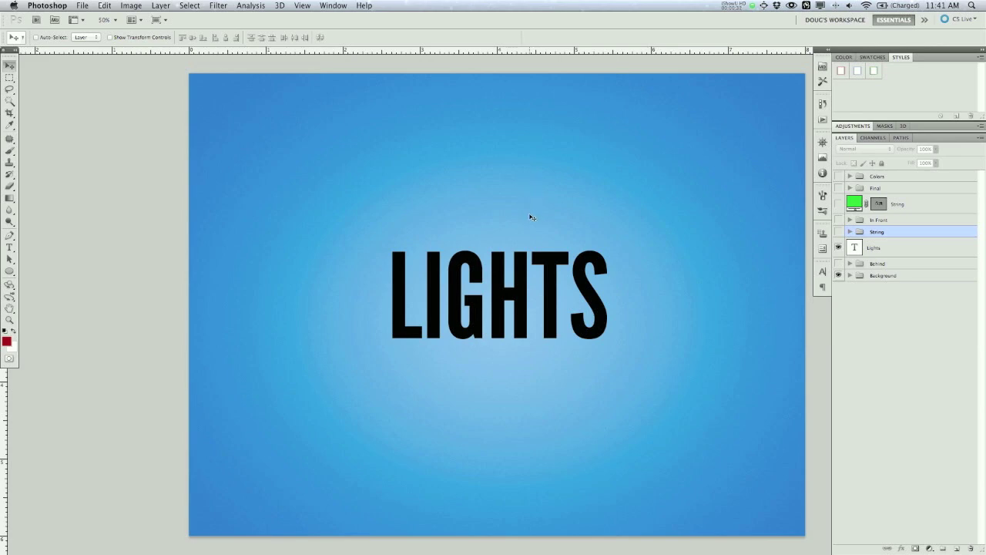
{"action": "key", "text": "super+plus"}
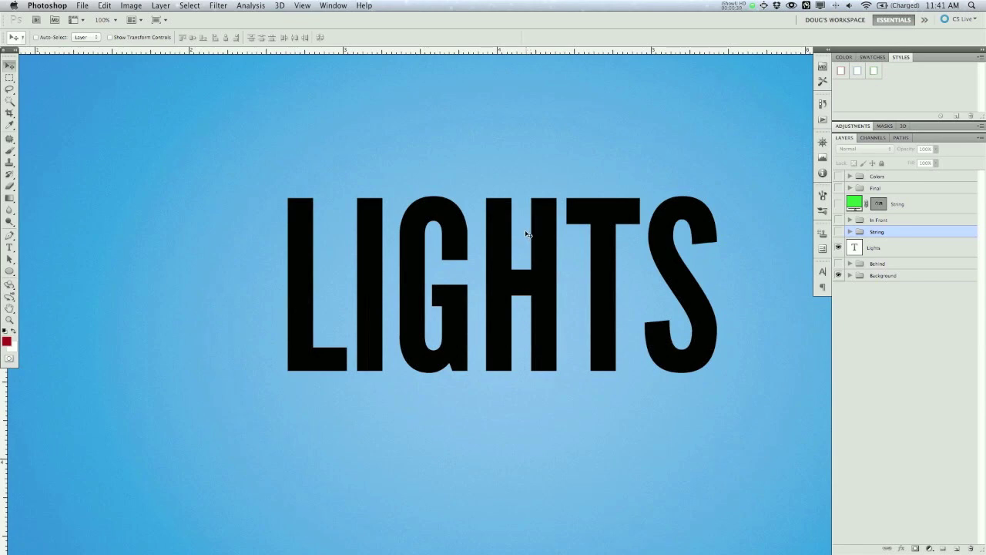
Step: Start a curving Pen shape path at the upper corner of the L, weaving it around the L and the I
{"action": "left_click", "coordinate": [10, 235]}
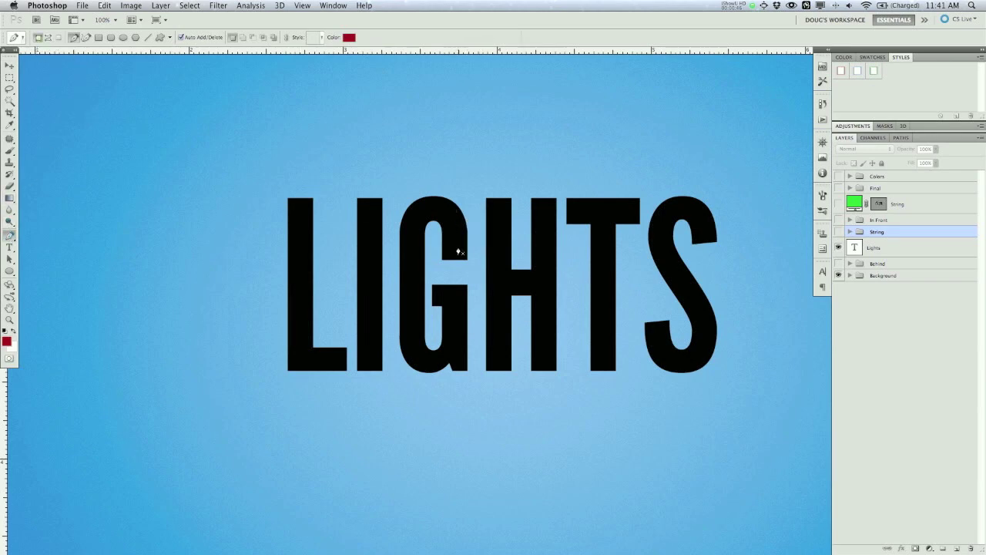
{"action": "key", "text": "super+plus"}
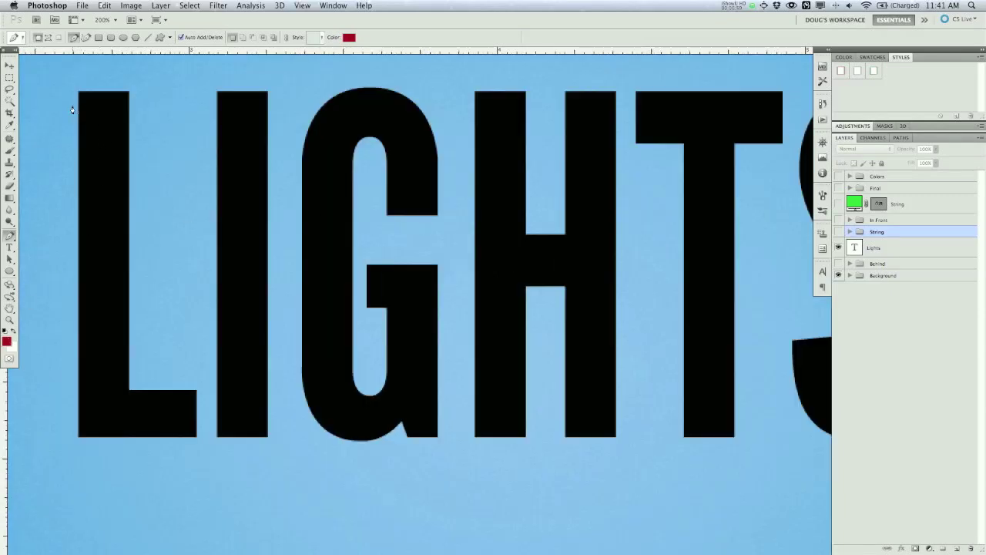
{"action": "left_click_drag", "start_coordinate": [76, 107], "coordinate": [88, 117]}
{"action": "left_click_drag", "start_coordinate": [136, 241], "coordinate": [140, 306]}
{"action": "left_click_drag", "start_coordinate": [75, 388], "coordinate": [80, 422]}
{"action": "left_click_drag", "start_coordinate": [144, 440], "coordinate": [178, 434]}
{"action": "left_click_drag", "start_coordinate": [268, 331], "coordinate": [275, 261]}
{"action": "left_click_drag", "start_coordinate": [213, 201], "coordinate": [211, 157]}
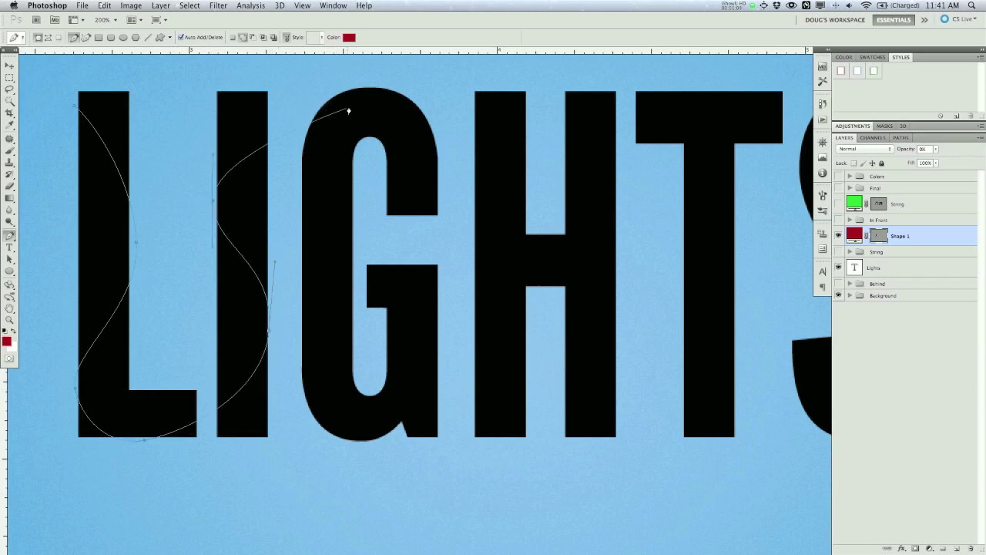
Step: Continue the curved path down around the G and diagonally up across the crossbar of the H
{"action": "left_click_drag", "start_coordinate": [358, 101], "coordinate": [378, 157]}
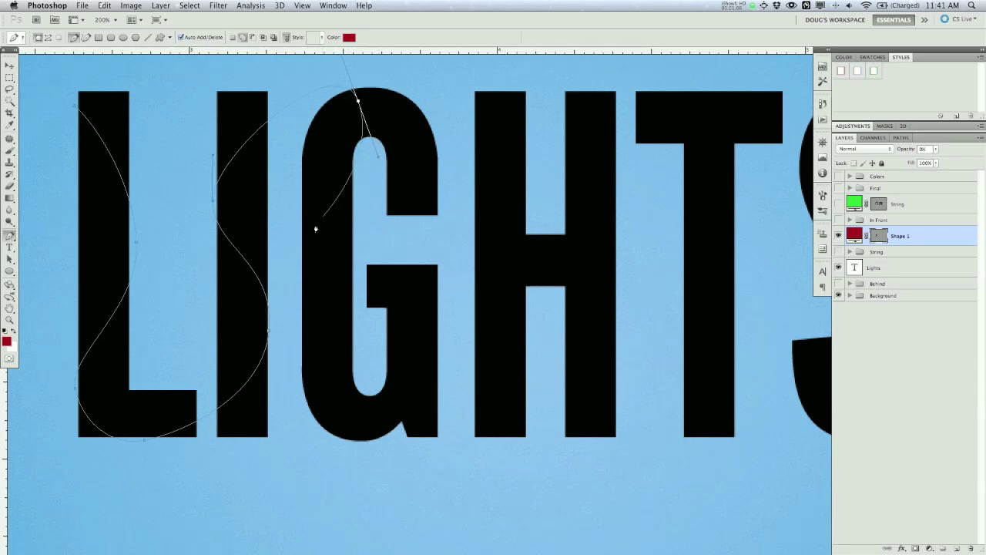
{"action": "left_click_drag", "start_coordinate": [303, 260], "coordinate": [293, 282]}
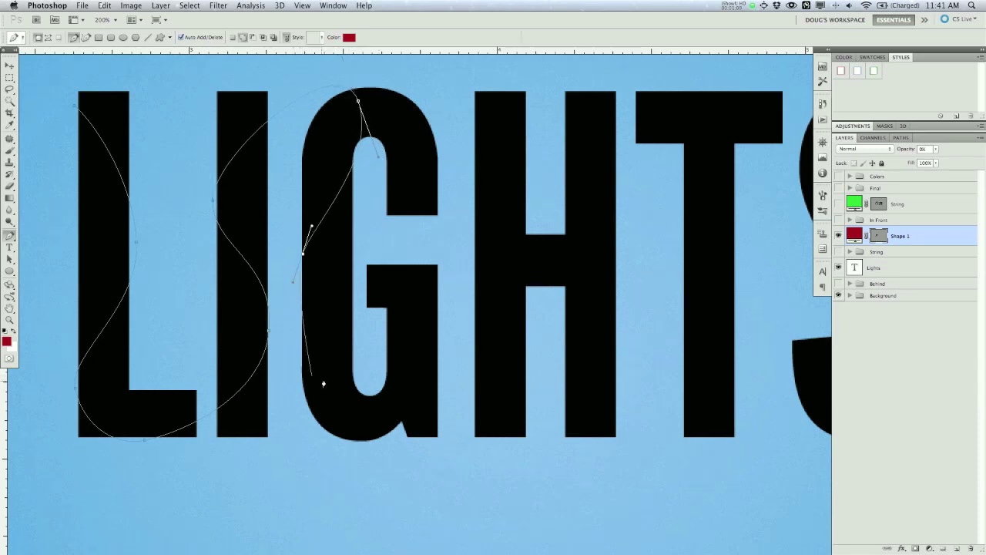
{"action": "left_click_drag", "start_coordinate": [318, 360], "coordinate": [416, 420]}
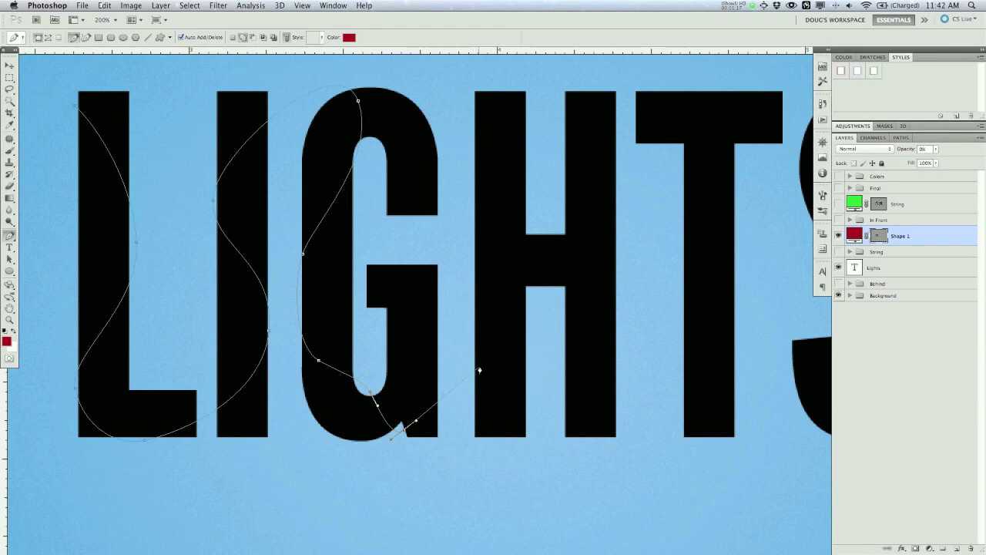
{"action": "left_click_drag", "start_coordinate": [477, 359], "coordinate": [497, 336]}
{"action": "left_click_drag", "start_coordinate": [549, 265], "coordinate": [560, 218]}
Step: Extend the curved path over and around the T and up through the S, and finish it as an open path
{"action": "left_click_drag", "start_coordinate": [739, 91], "coordinate": [760, 113]}
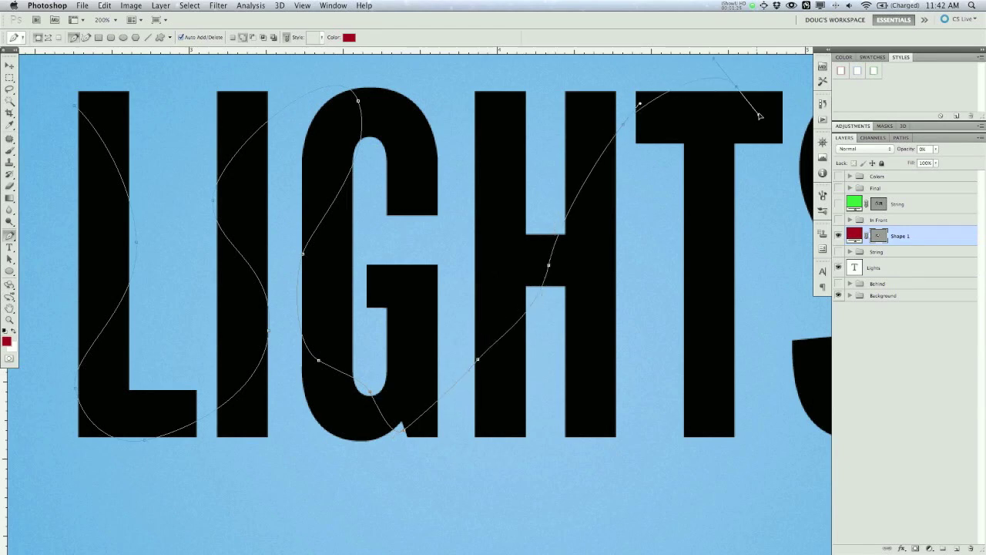
{"action": "left_click_drag", "start_coordinate": [729, 211], "coordinate": [713, 241]}
{"action": "left_click_drag", "start_coordinate": [680, 377], "coordinate": [699, 404]}
{"action": "scroll", "coordinate": [557, 341], "scroll_direction": "right", "scroll_amount": 5}
{"action": "left_click_drag", "start_coordinate": [619, 366], "coordinate": [676, 325]}
{"action": "left_click_drag", "start_coordinate": [678, 263], "coordinate": [674, 229]}
{"action": "left_click_drag", "start_coordinate": [671, 129], "coordinate": [632, 180]}
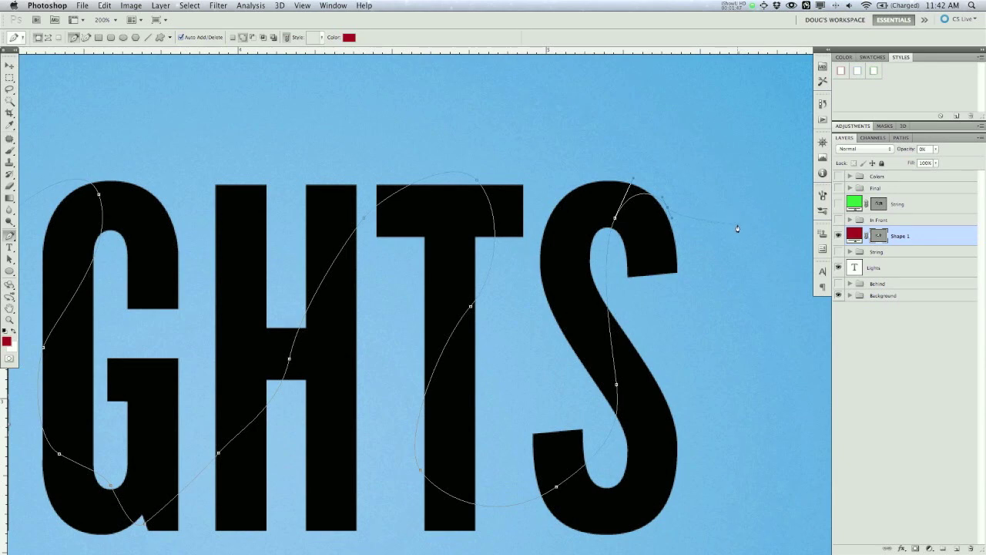
{"action": "key", "text": "Return"}
Step: Select the path, raise its shape layer's opacity to 98% to examine the fill, and return the opacity to 0%
{"action": "key", "text": "a"}
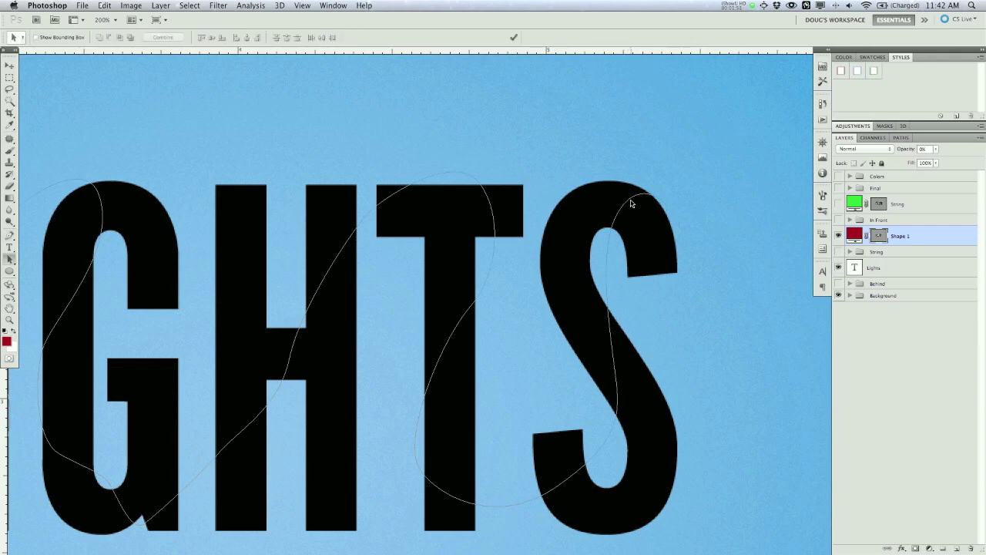
{"action": "left_click", "coordinate": [630, 202]}
{"action": "left_click_drag", "start_coordinate": [906, 149], "coordinate": [962, 153]}
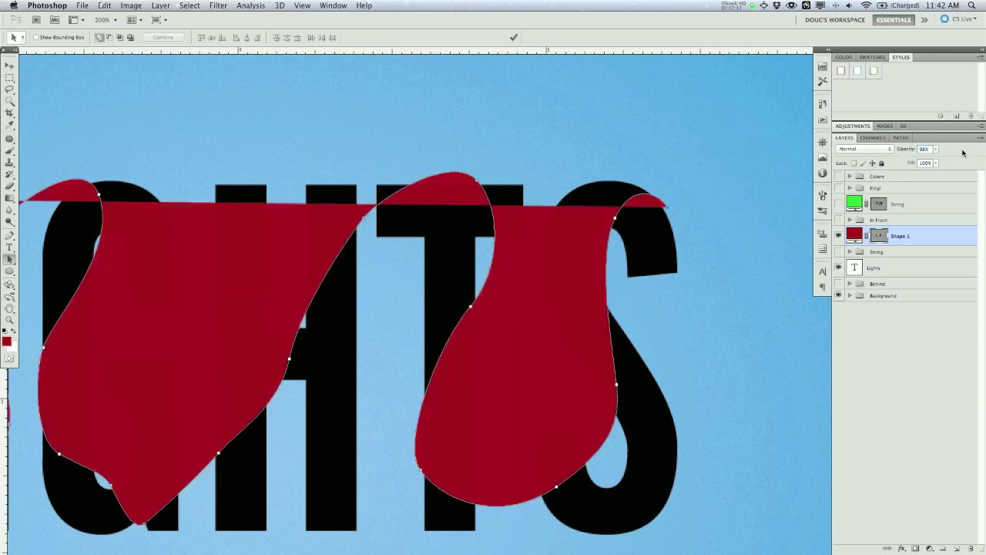
{"action": "key", "text": "super+minus"}
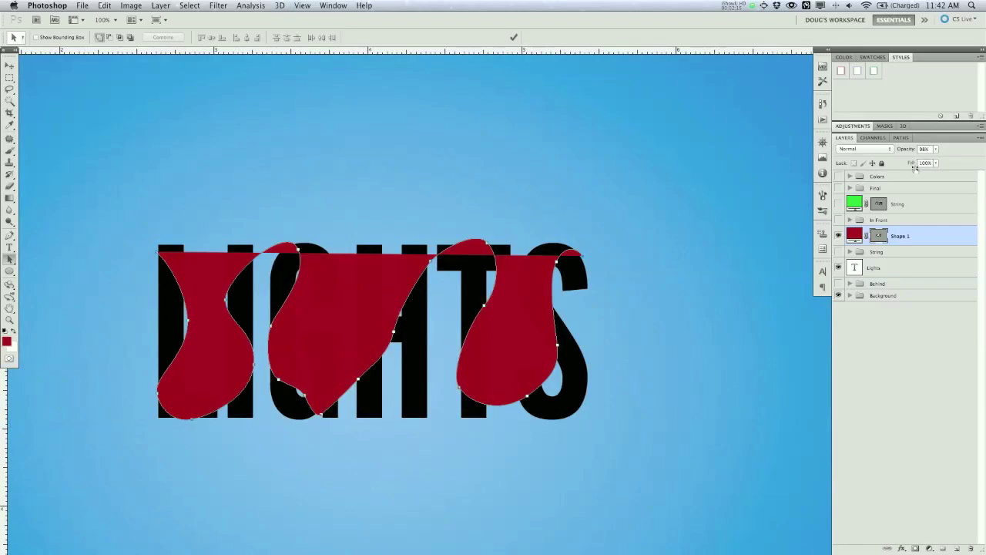
{"action": "left_click_drag", "start_coordinate": [909, 151], "coordinate": [827, 151]}
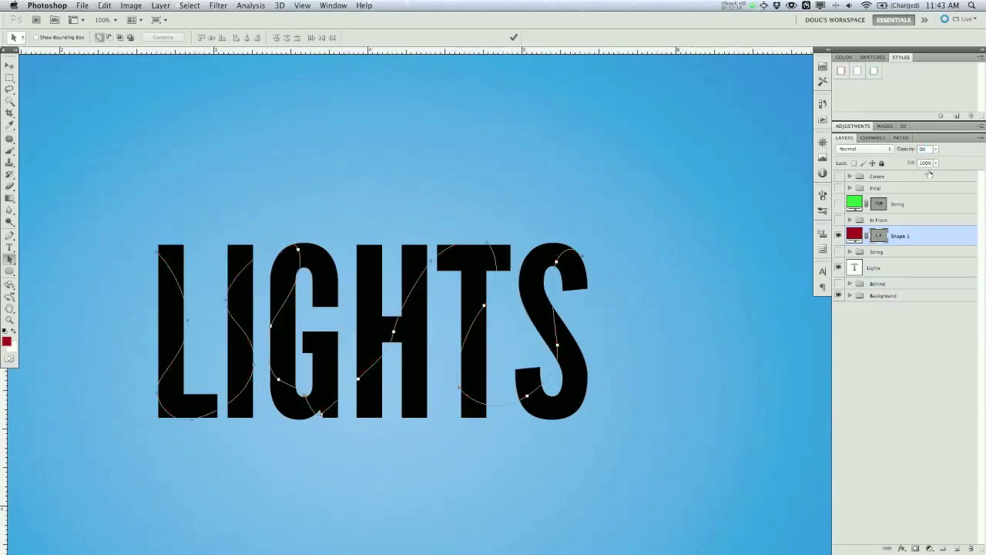
Step: Toggle the display of the shape layer's vector mask and examine its entry in the document's list of paths
{"action": "left_click", "coordinate": [878, 235]}
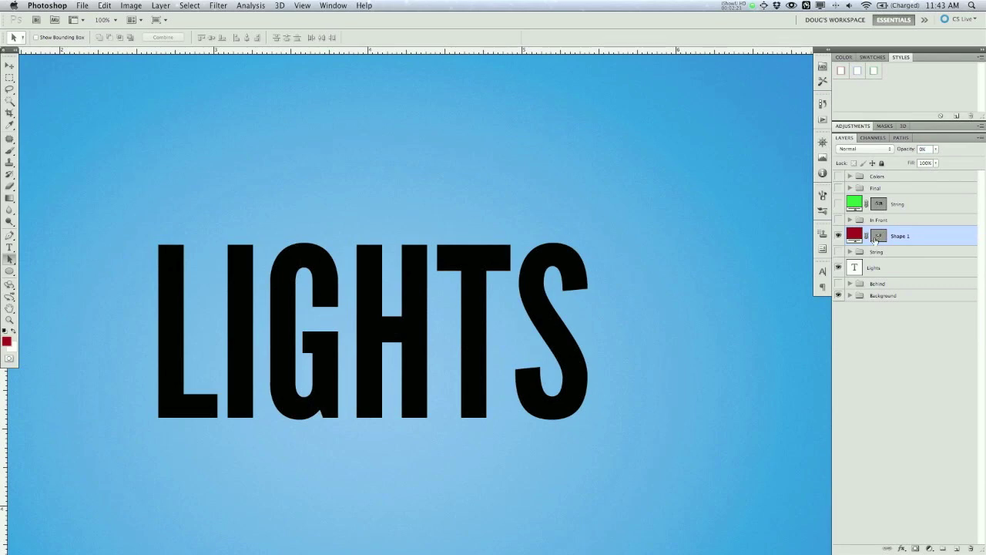
{"action": "left_click", "coordinate": [877, 236]}
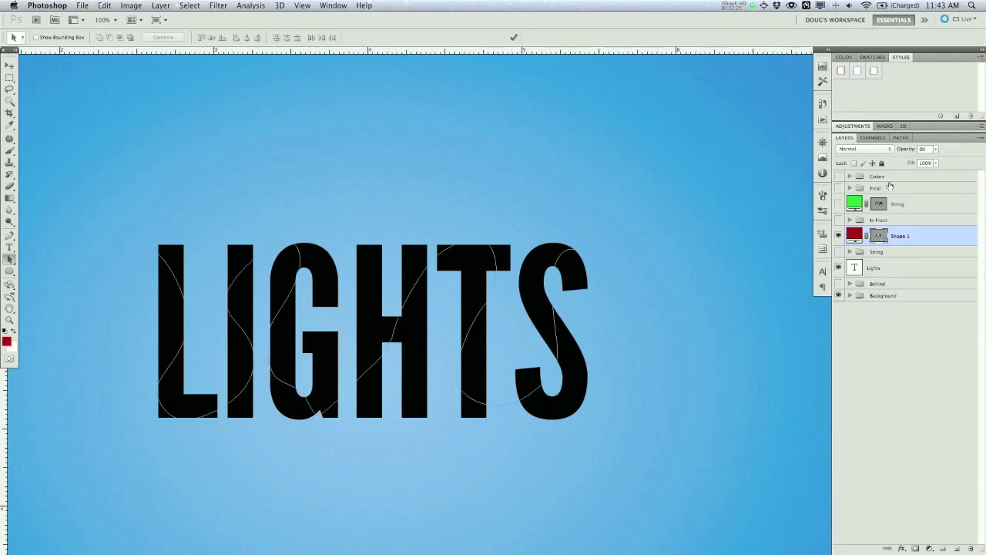
{"action": "left_click", "coordinate": [901, 138]}
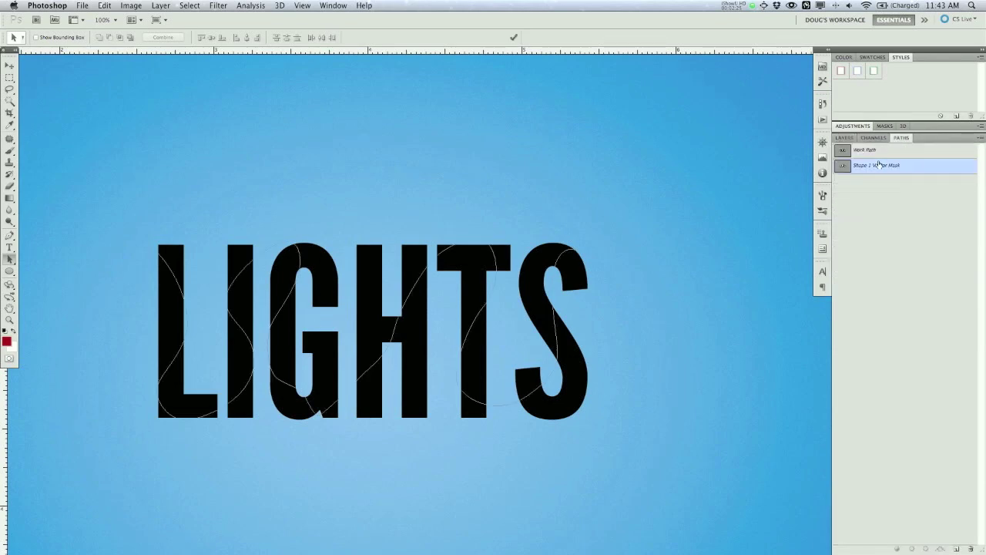
{"action": "left_click", "coordinate": [845, 138]}
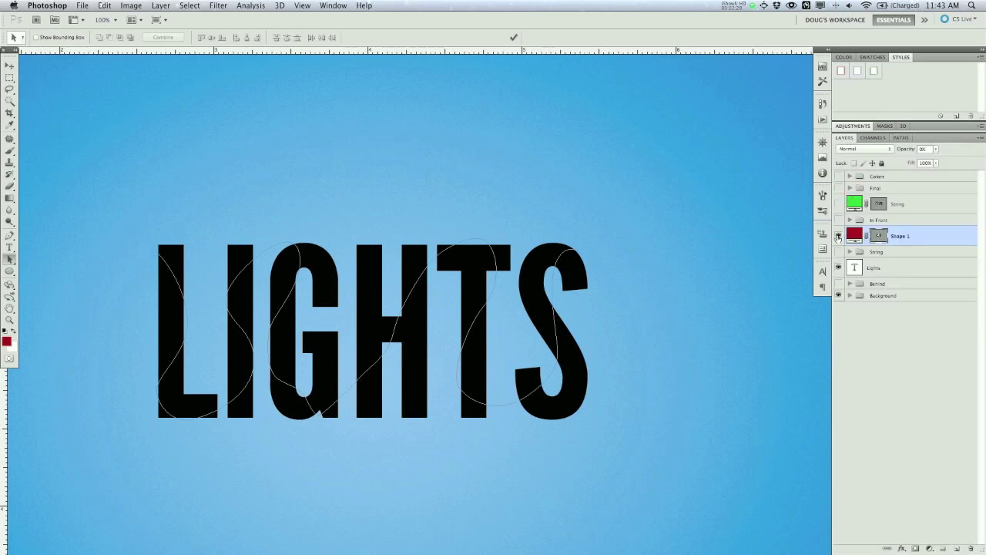
Step: Hide the red shape layer and rename it String Template
{"action": "left_click", "coordinate": [838, 235]}
{"action": "double_click", "coordinate": [898, 237]}
{"action": "type", "text": "String Template"}
{"action": "key", "text": "Return"}
Step: Copy the path from the String Template layer and hide that layer again
{"action": "left_click", "coordinate": [838, 237]}
{"action": "left_click", "coordinate": [565, 258]}
{"action": "key", "text": "super+c"}
{"action": "left_click", "coordinate": [837, 237]}
Step: Add a new layer named Dark inside the String group and make the group visible
{"action": "left_click", "coordinate": [849, 252]}
{"action": "left_click", "coordinate": [894, 257]}
{"action": "left_click", "coordinate": [957, 549]}
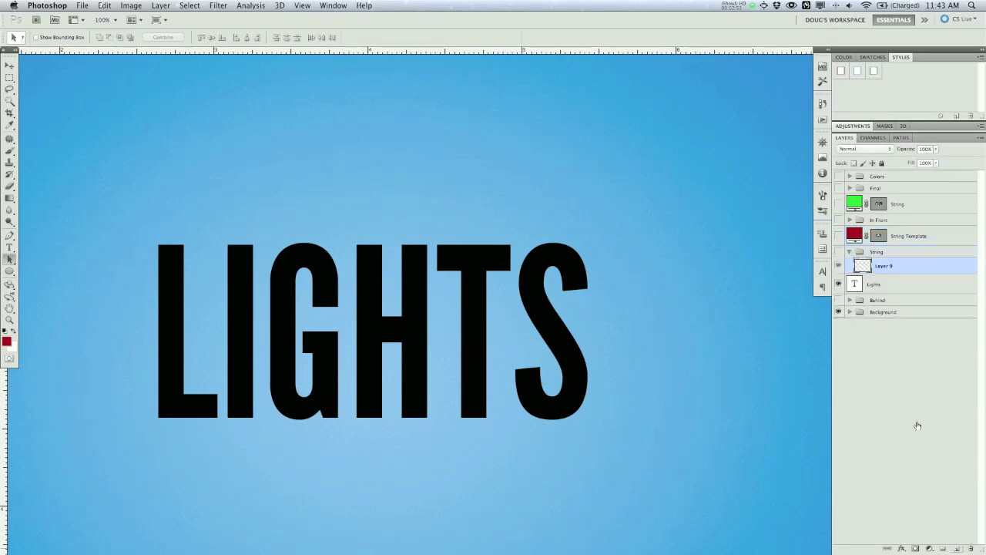
{"action": "left_click", "coordinate": [838, 252]}
{"action": "double_click", "coordinate": [883, 266]}
{"action": "type", "text": "Dark"}
{"action": "key", "text": "Return"}
Step: Paste the copied string path onto the Dark layer and select it
{"action": "key", "text": "super+equal"}
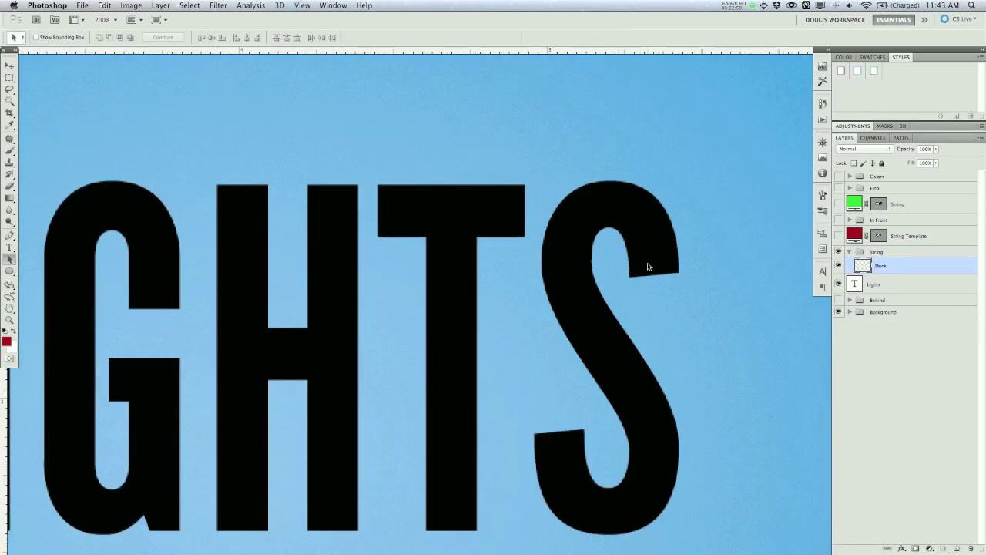
{"action": "left_click_drag", "start_coordinate": [447, 325], "coordinate": [569, 289]}
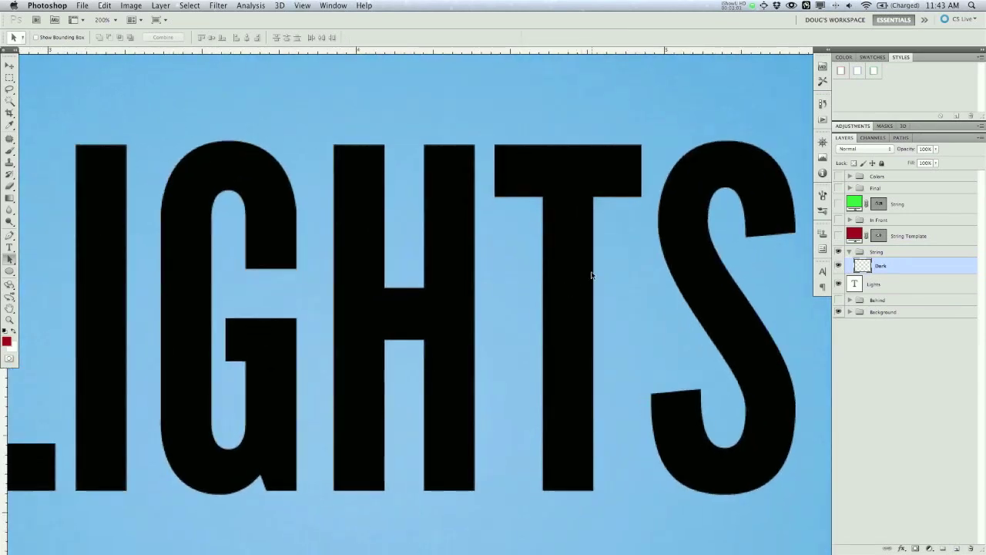
{"action": "key", "text": "super+v"}
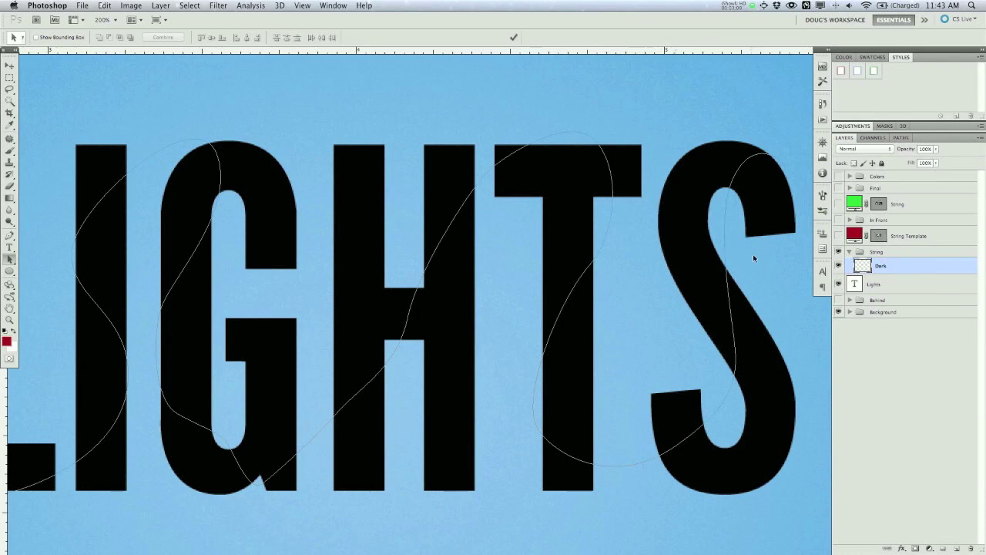
{"action": "left_click", "coordinate": [613, 248]}
Step: Set the foreground color to dark gray
{"action": "left_click", "coordinate": [7, 343]}
{"action": "left_click_drag", "start_coordinate": [596, 188], "coordinate": [574, 203]}
{"action": "left_click", "coordinate": [828, 87]}
Step: Try stroking the pasted path with the Brush at its current size, Simulate Pressure off, and undo the stroke
{"action": "right_click", "coordinate": [139, 163]}
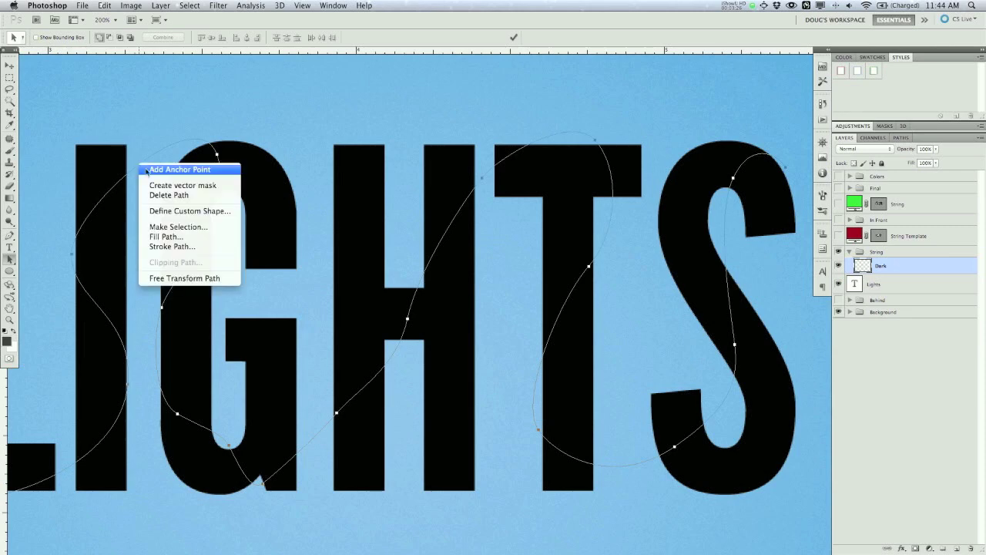
{"action": "left_click", "coordinate": [197, 246]}
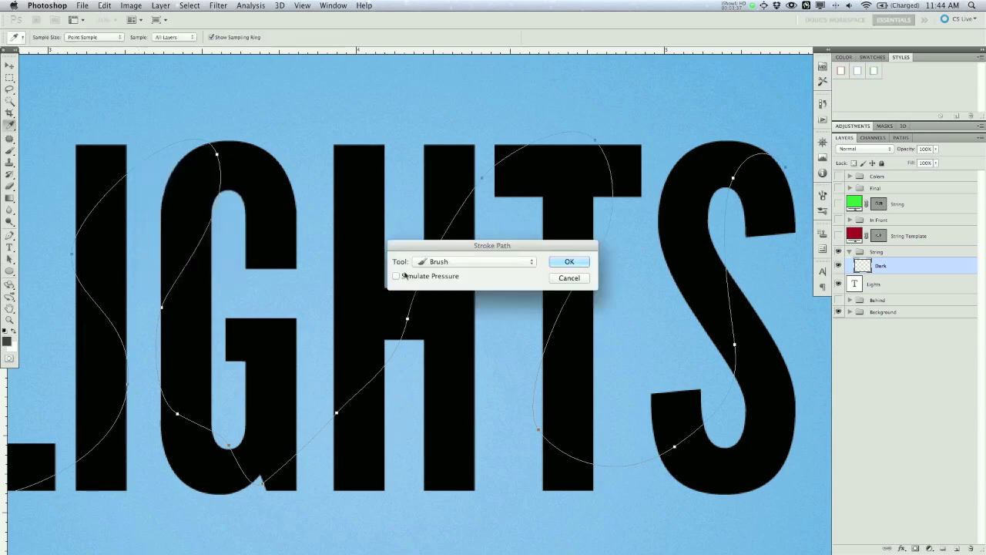
{"action": "left_click", "coordinate": [399, 276]}
{"action": "left_click", "coordinate": [397, 276]}
{"action": "left_click_drag", "start_coordinate": [483, 246], "coordinate": [427, 247]}
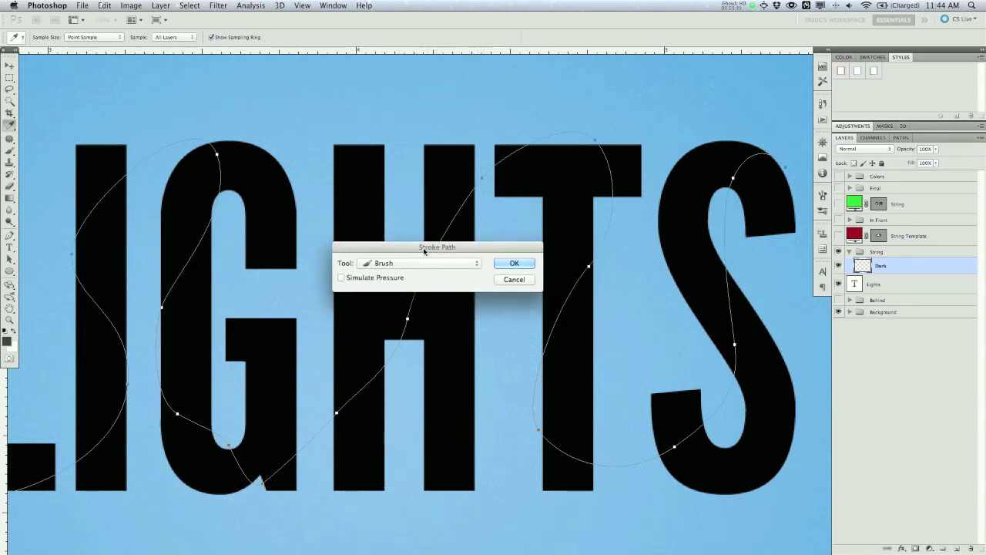
{"action": "left_click", "coordinate": [516, 263]}
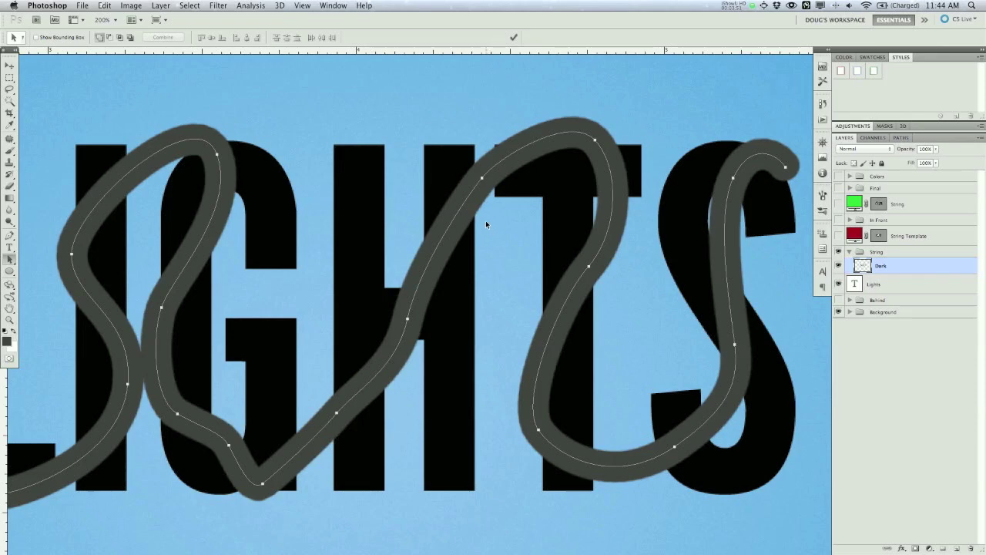
{"action": "key", "text": "super+z"}
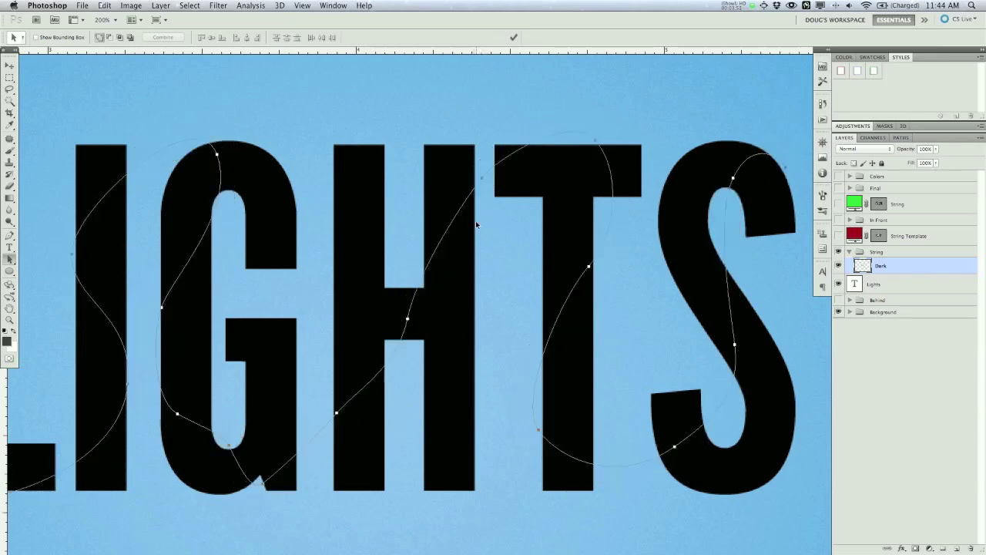
Step: Set the Brush tool's size to 3 px
{"action": "key", "text": "b"}
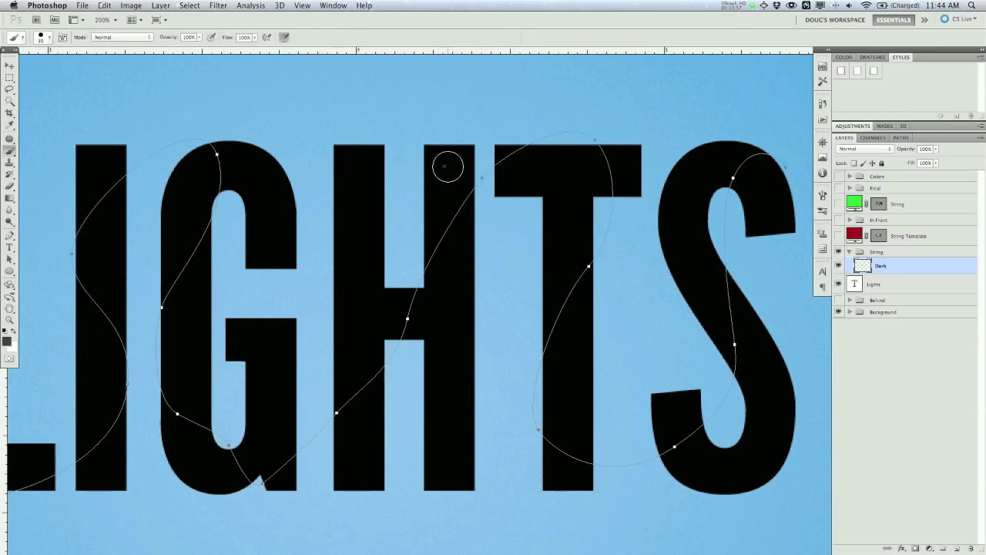
{"action": "right_click", "coordinate": [438, 153]}
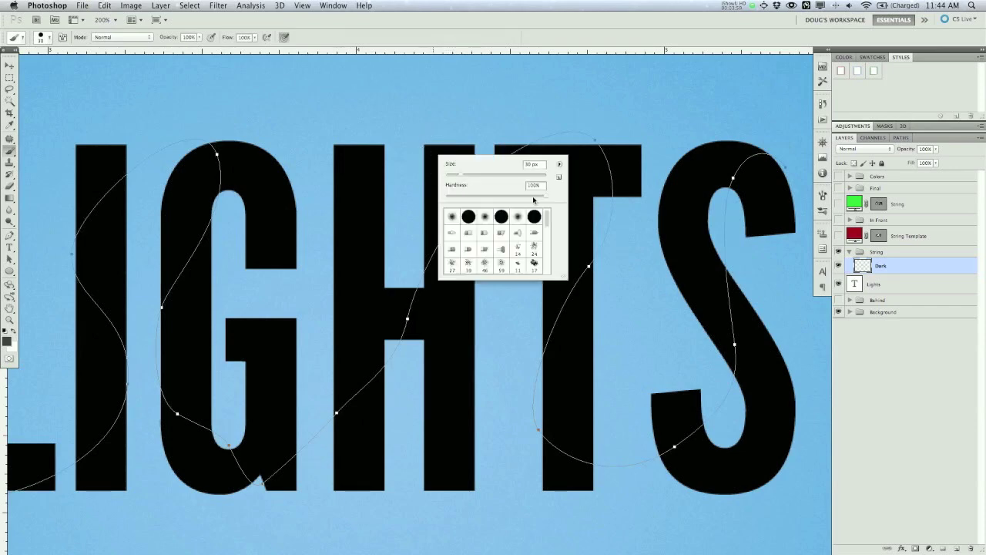
{"action": "left_click", "coordinate": [528, 163]}
{"action": "type", "text": "3"}
{"action": "key", "text": "Return"}
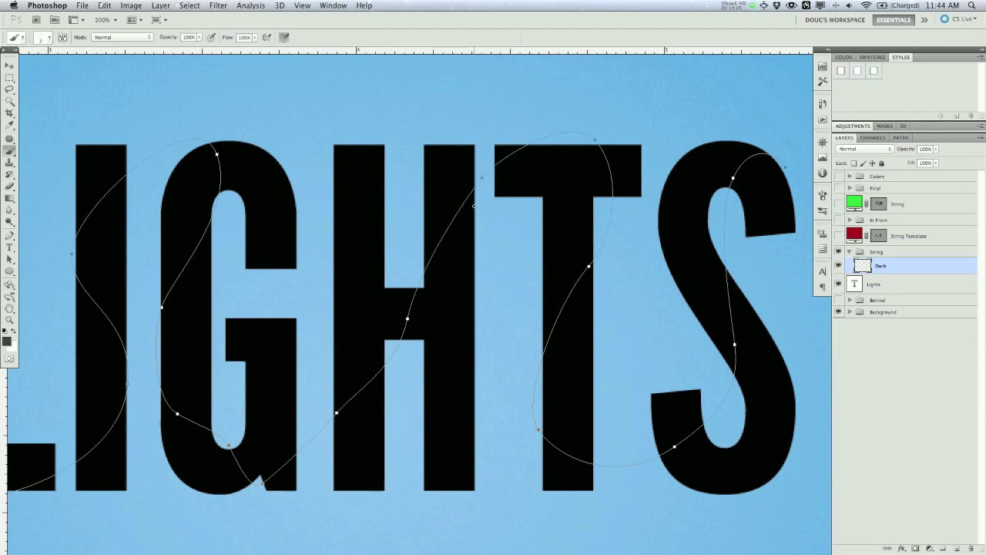
Step: Stroke the string path on the Dark layer with the 3 px Brush, leaving Simulate Pressure off
{"action": "key", "text": "a"}
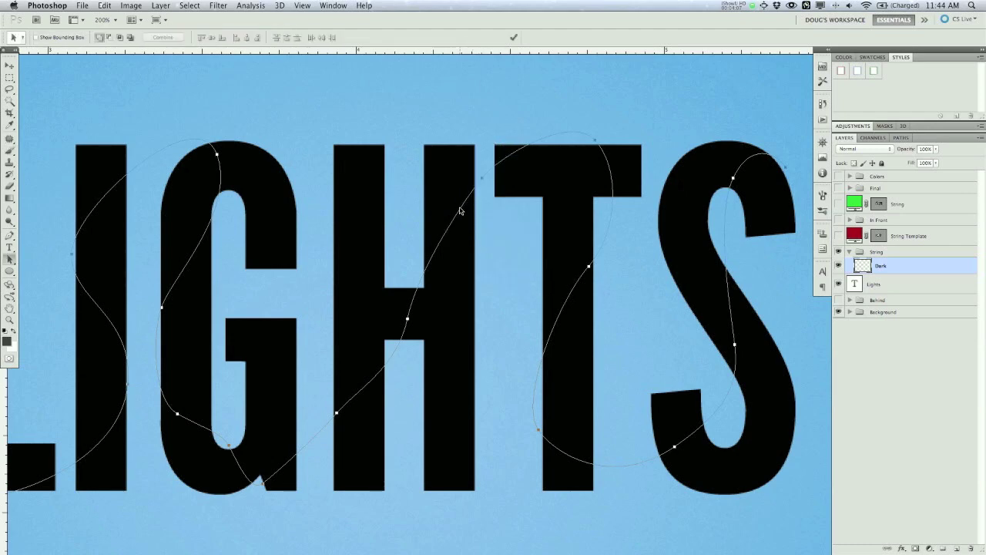
{"action": "right_click", "coordinate": [459, 211]}
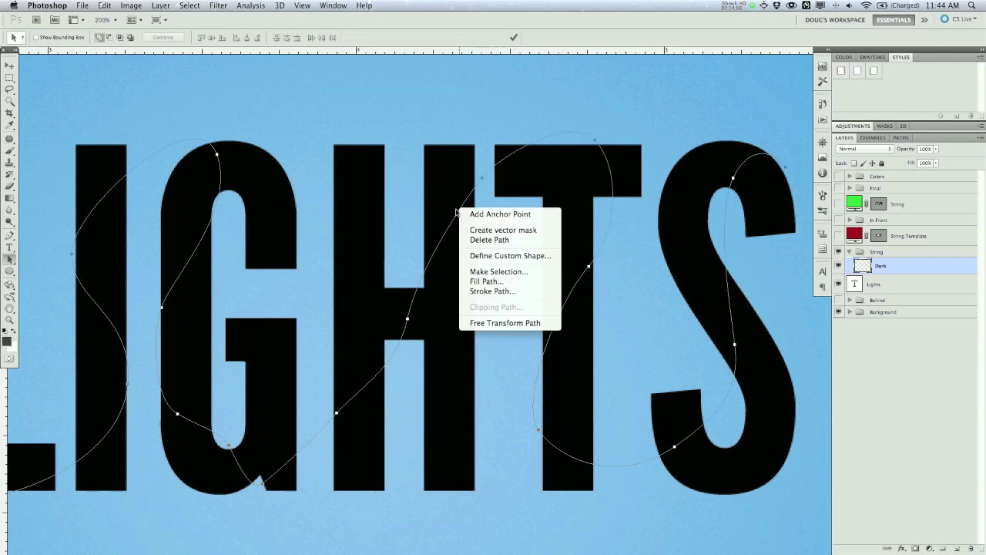
{"action": "left_click", "coordinate": [490, 292]}
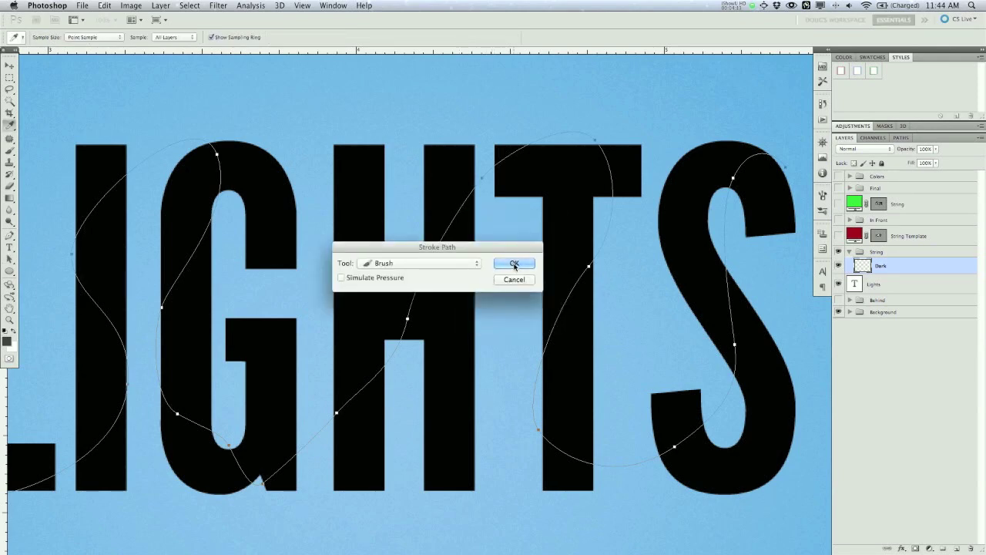
{"action": "left_click", "coordinate": [518, 264]}
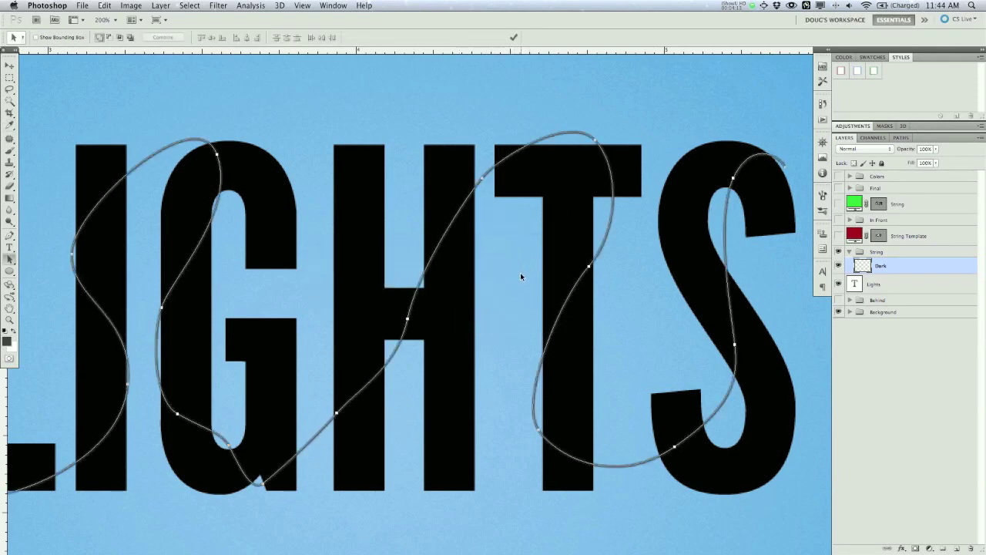
Step: Hide the string path's outline so only the dark gray stroke is shown over the LIGHTS text
{"action": "left_click", "coordinate": [476, 184]}
{"action": "key", "text": "Return"}
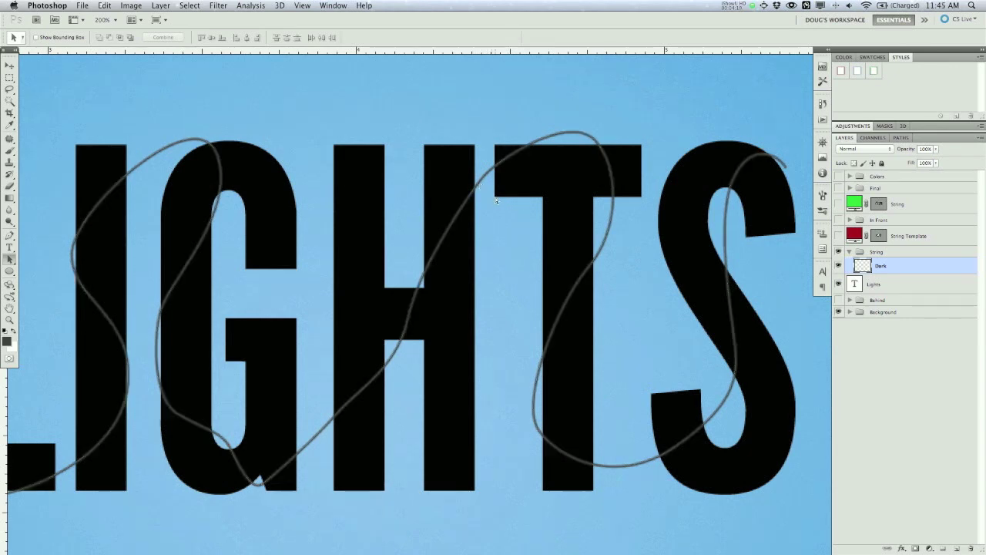
{"action": "key", "text": "super+minus"}
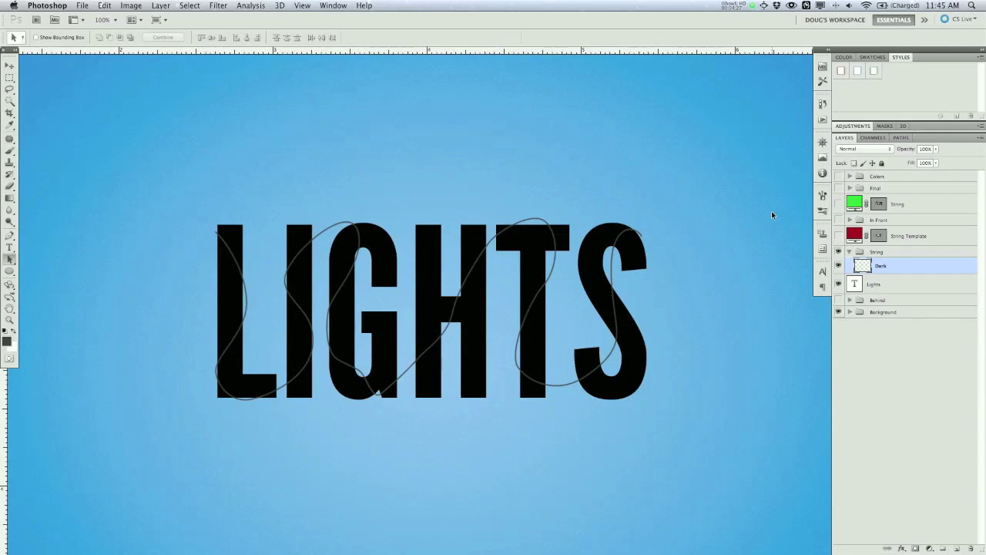
Step: Duplicate the Dark layer as a layer named Light and invert the copy's color
{"action": "key", "text": "super+j"}
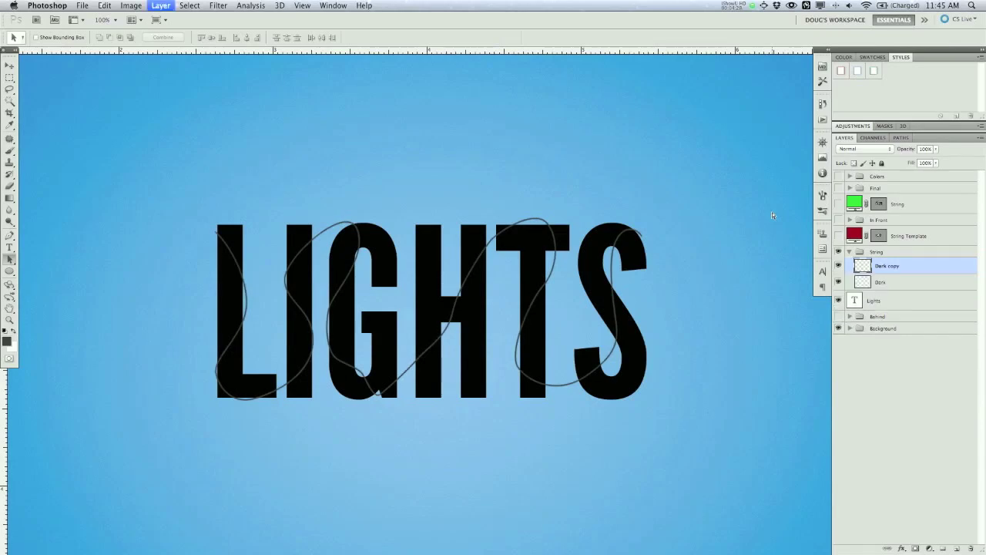
{"action": "double_click", "coordinate": [888, 266]}
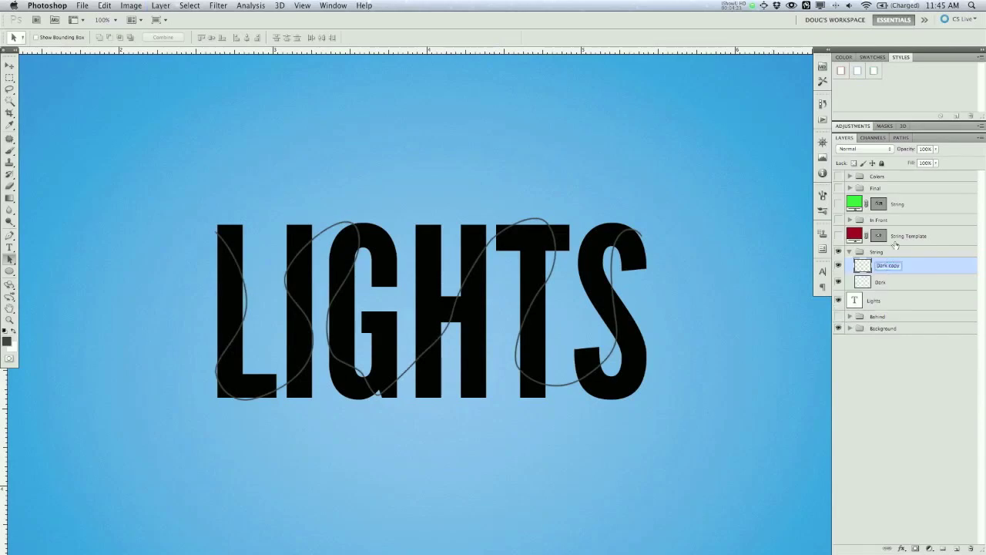
{"action": "type", "text": "Light"}
{"action": "key", "text": "Return"}
{"action": "key", "text": "super+i"}
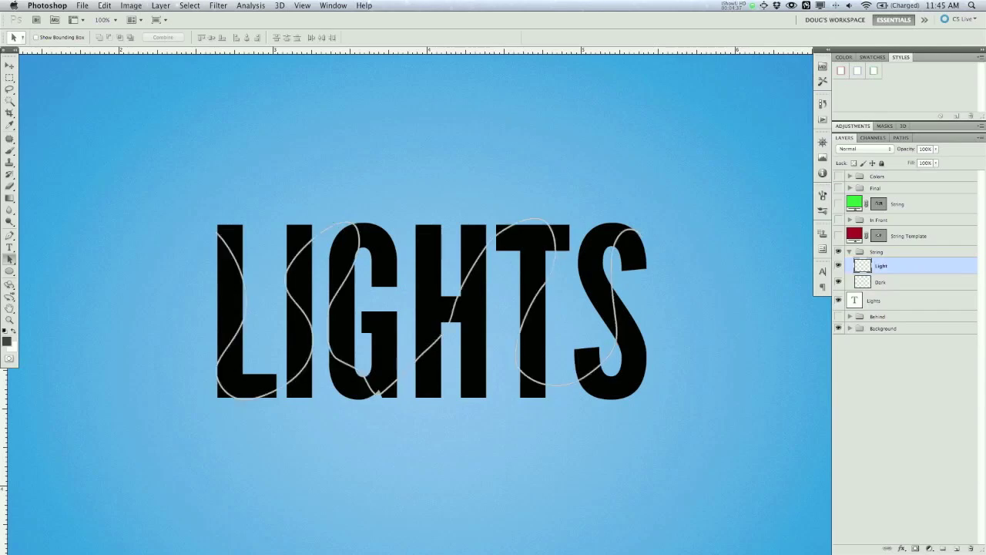
{"action": "key", "text": "super+equal"}
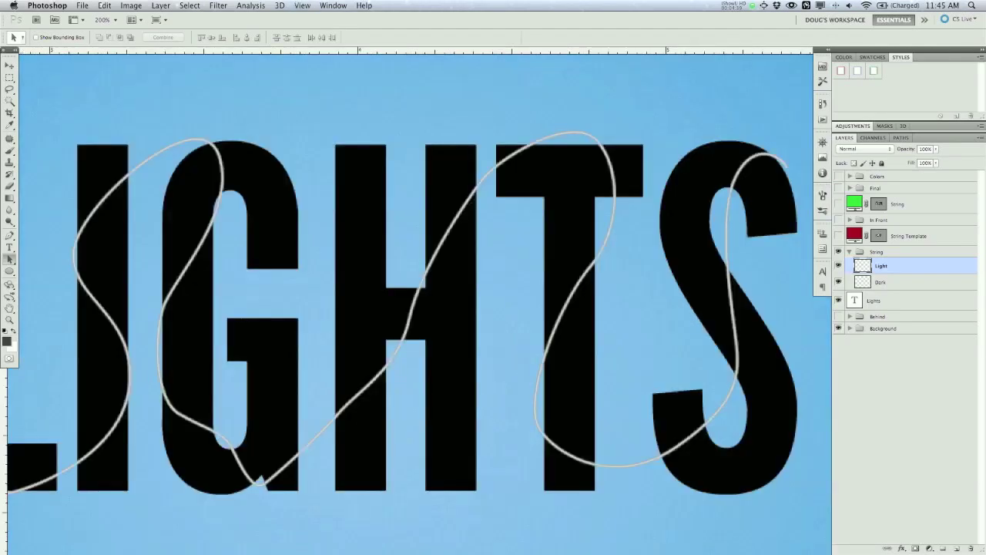
Step: Nudge the Light layer up one pixel and place it below the Dark layer in the String group
{"action": "key", "text": "v"}
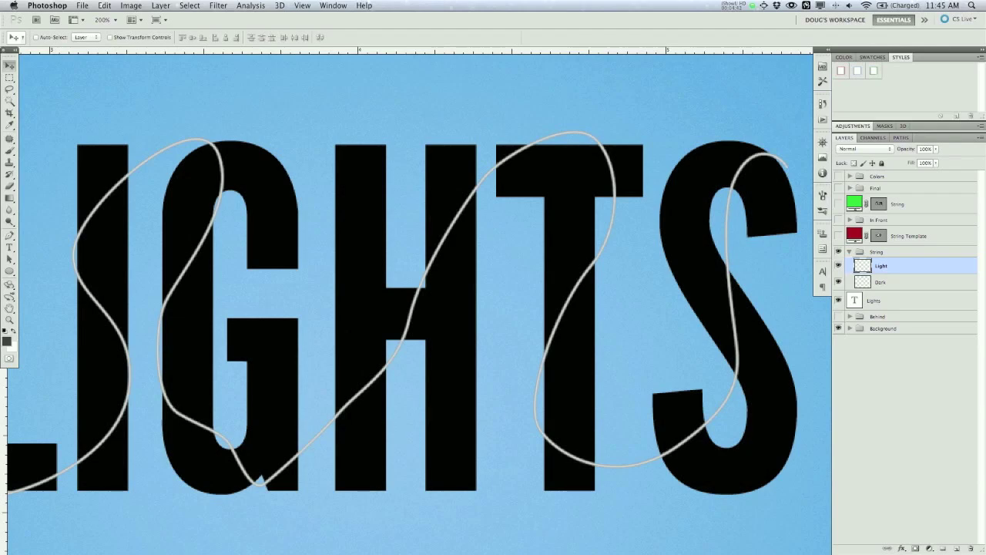
{"action": "key", "text": "Up"}
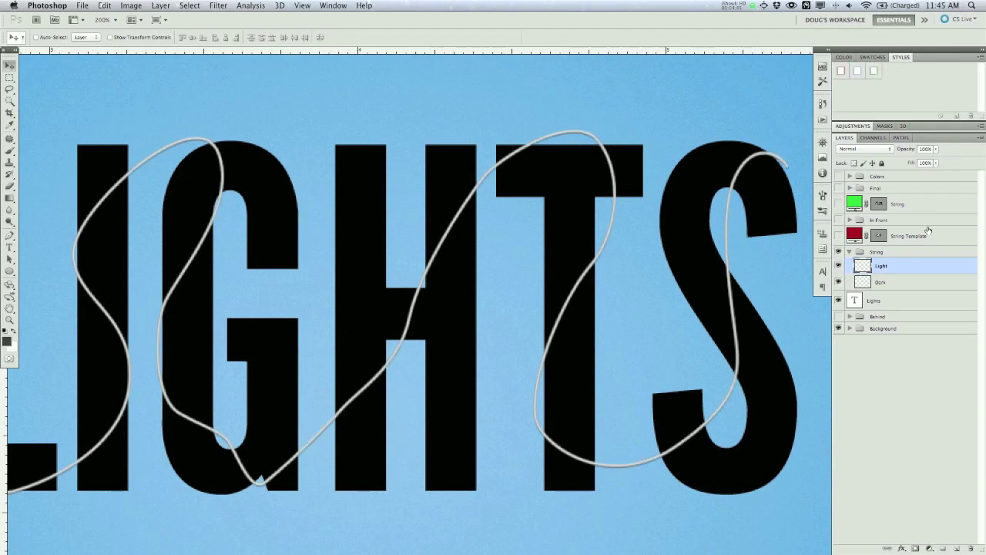
{"action": "left_click_drag", "start_coordinate": [893, 266], "coordinate": [878, 290]}
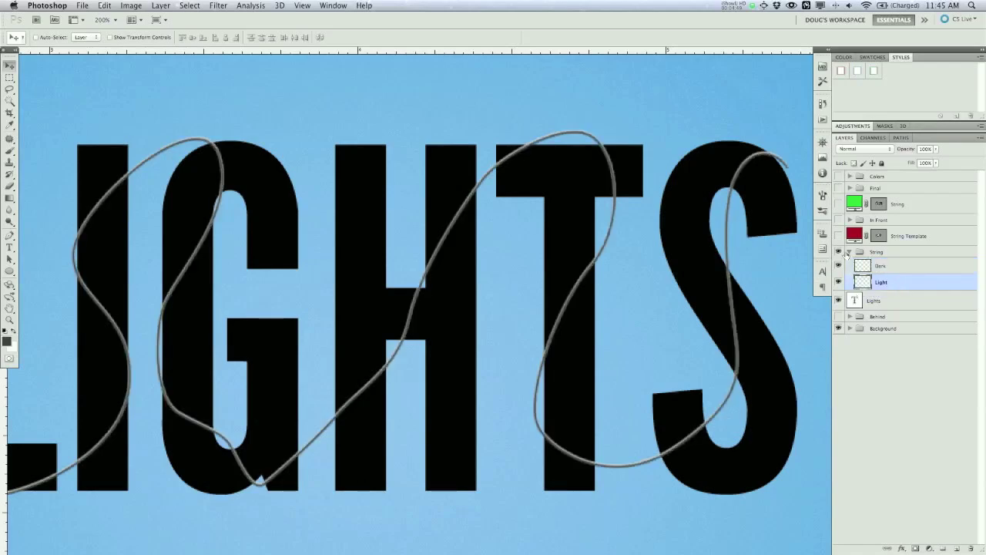
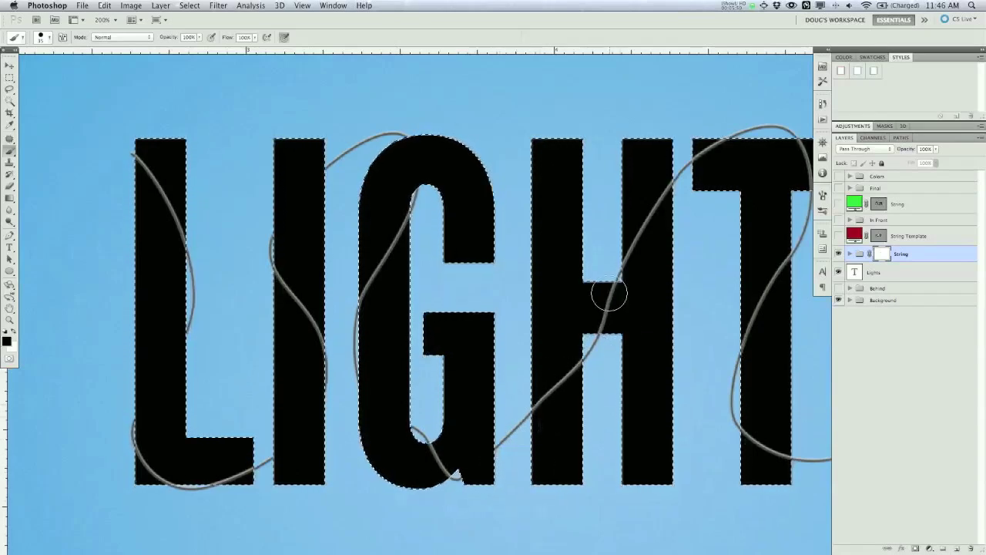
Step: Paint black on the String group's mask to hide the string across the H crossbar, parts of the T and the S diagonal
{"action": "key", "text": "space"}
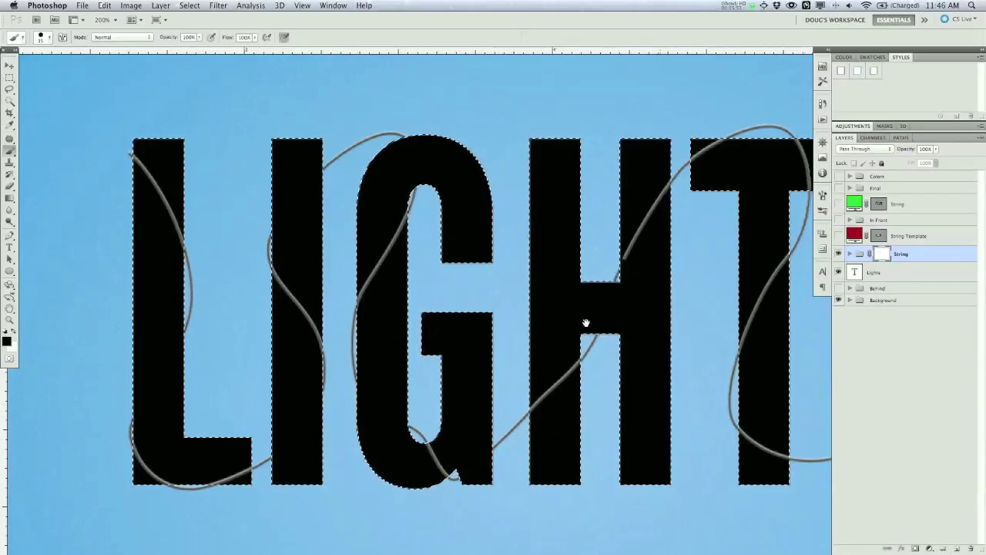
{"action": "left_click_drag", "start_coordinate": [585, 324], "coordinate": [543, 343]}
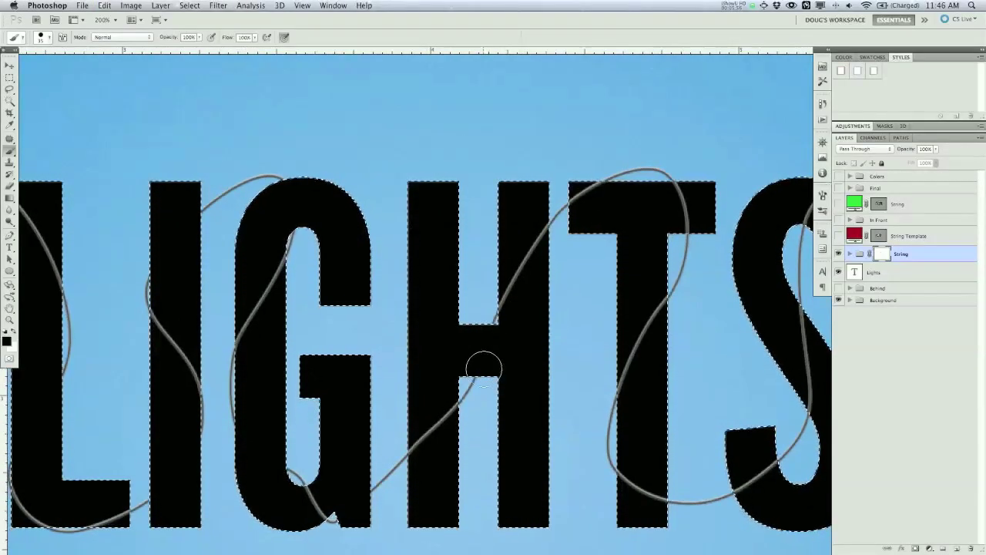
{"action": "key", "text": "space"}
{"action": "left_click_drag", "start_coordinate": [577, 318], "coordinate": [477, 342]}
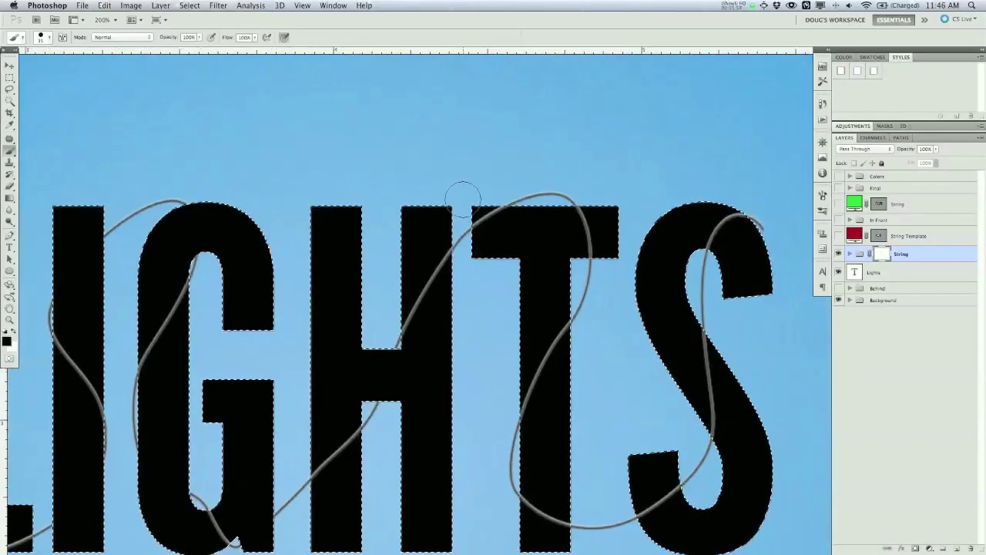
{"action": "key", "text": "space"}
{"action": "left_click_drag", "start_coordinate": [523, 312], "coordinate": [515, 300]}
{"action": "left_click_drag", "start_coordinate": [418, 406], "coordinate": [435, 427]}
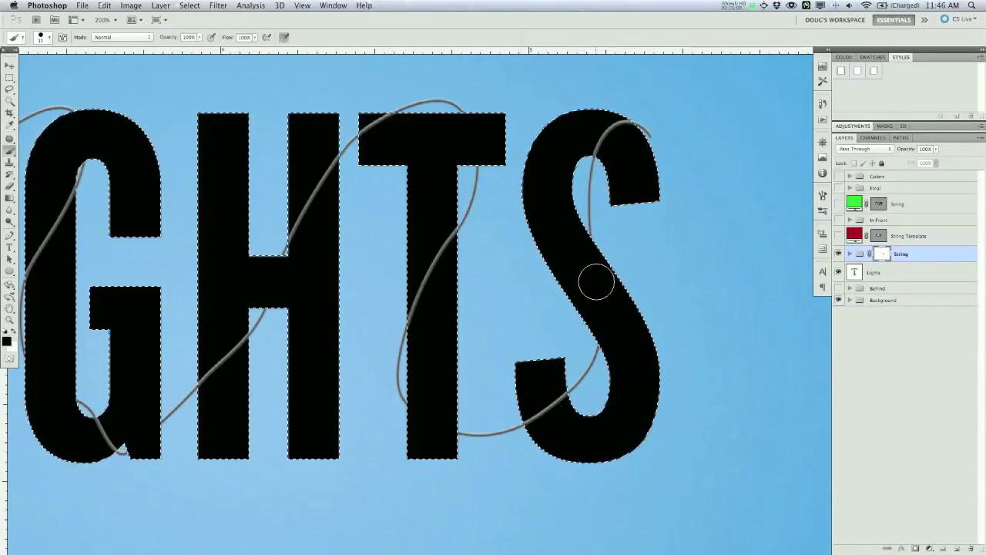
Step: Deselect the letter-shaped selection and view the whole LIGHTS text
{"action": "key", "text": "super+d"}
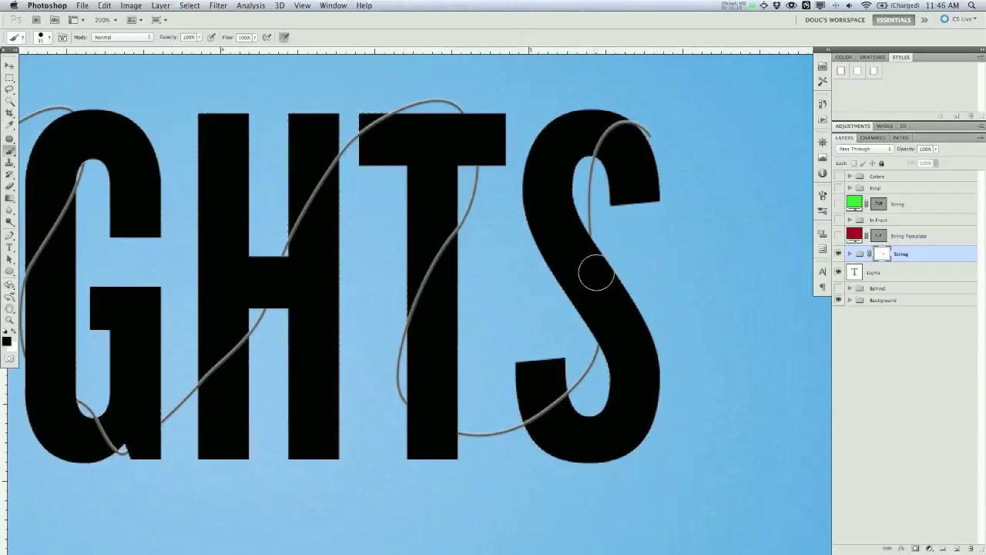
{"action": "key", "text": "super+minus"}
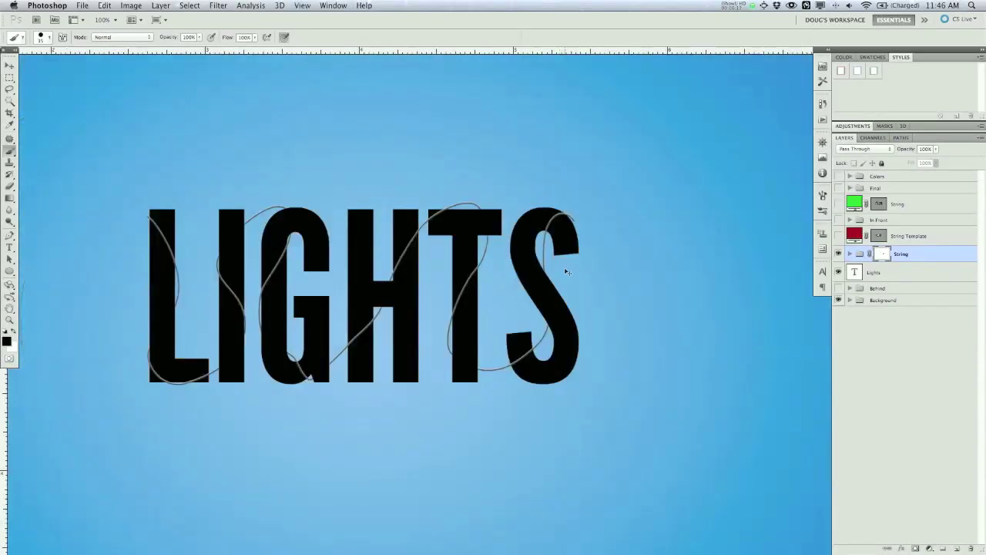
{"action": "left_click_drag", "start_coordinate": [409, 293], "coordinate": [452, 286]}
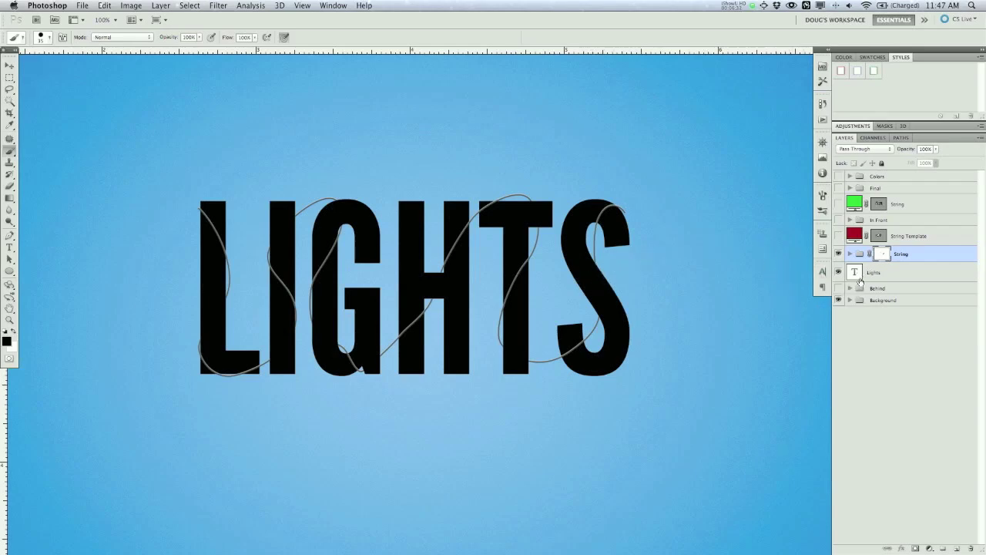
Step: Move the String Template layer above the In Front group and hide its path outline
{"action": "left_click_drag", "start_coordinate": [903, 237], "coordinate": [872, 214]}
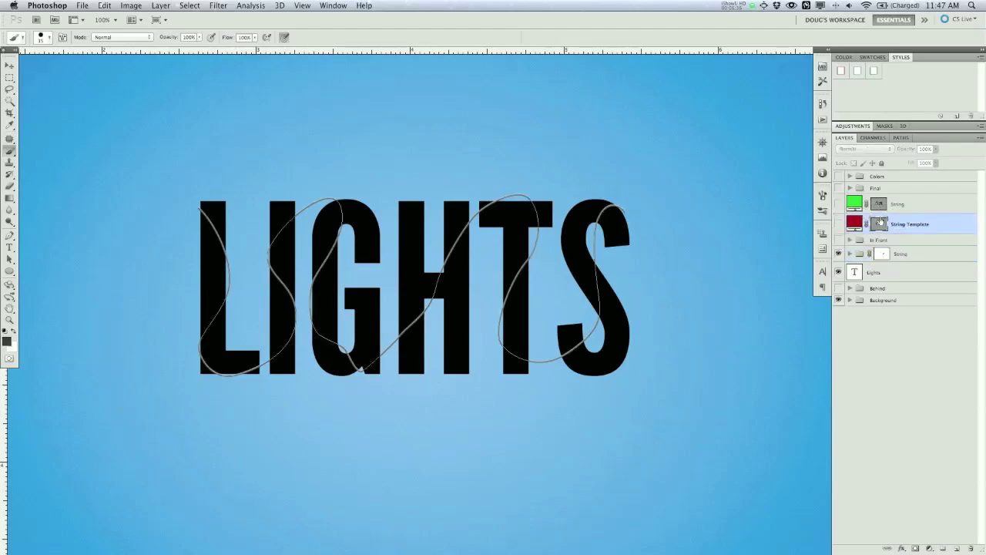
{"action": "key", "text": "super+plus"}
{"action": "left_click_drag", "start_coordinate": [328, 323], "coordinate": [587, 326]}
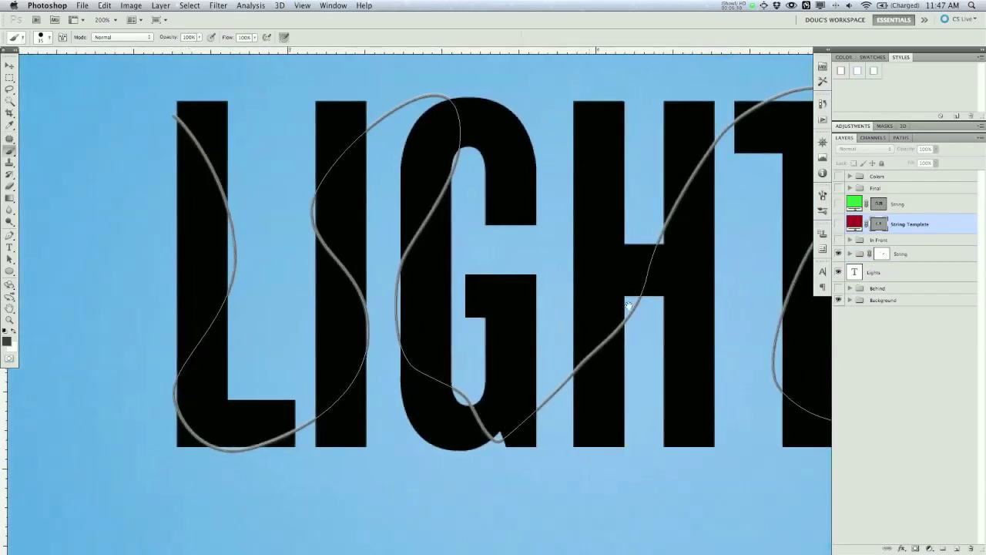
{"action": "left_click", "coordinate": [878, 226]}
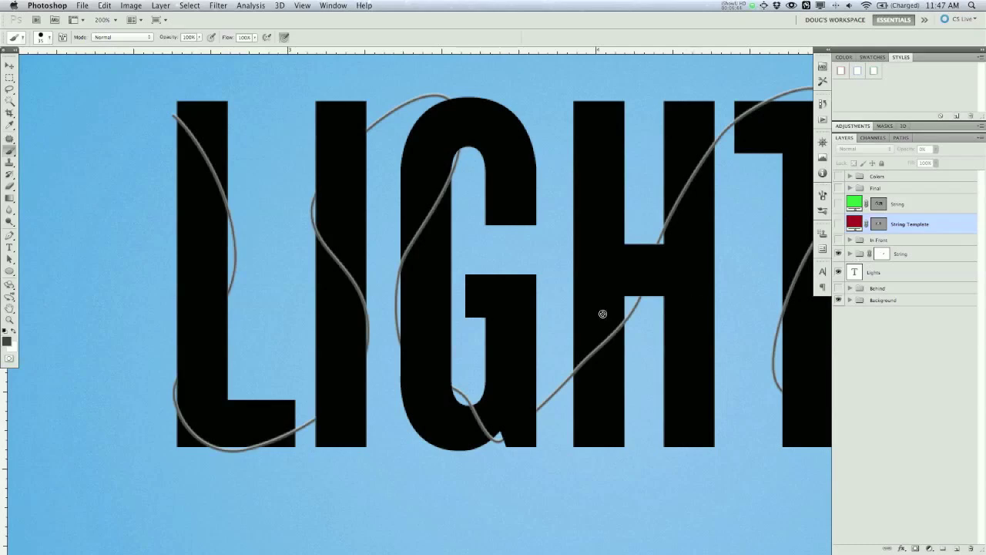
Step: Show and expand the In Front group of lights, with the String Template layer hidden
{"action": "left_click_drag", "start_coordinate": [275, 279], "coordinate": [446, 281]}
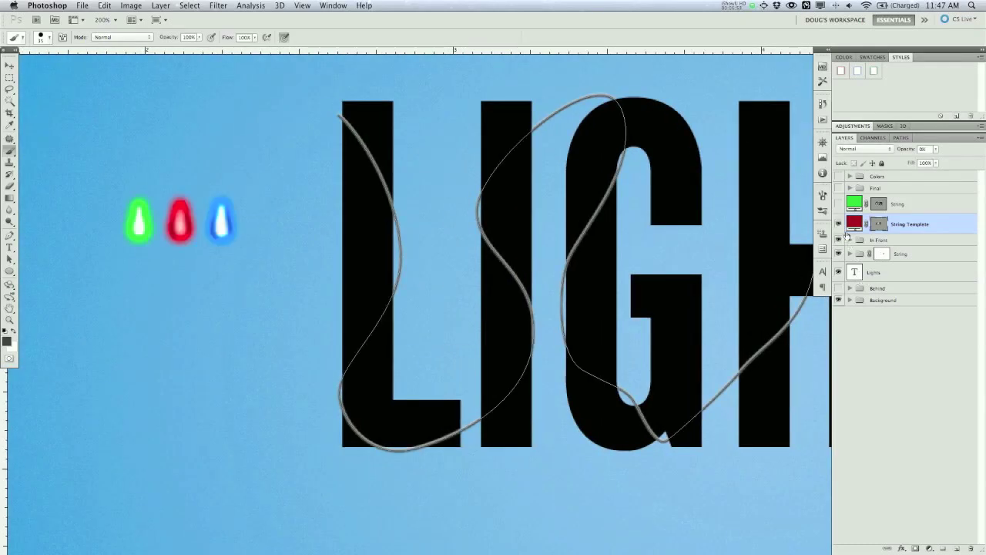
{"action": "left_click", "coordinate": [838, 224]}
{"action": "left_click", "coordinate": [850, 239]}
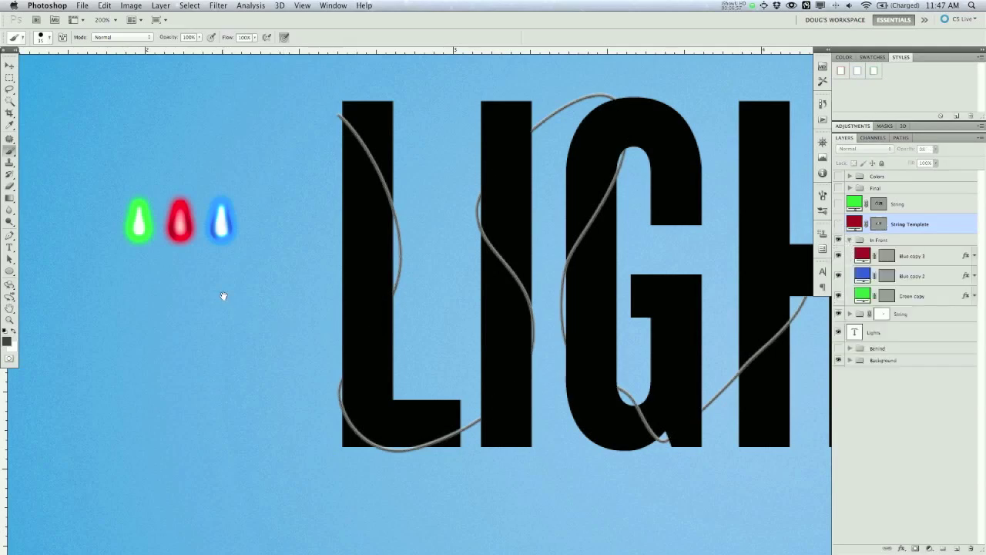
Step: Rename the three light layers in the In Front group Red, Blue and Green to match their colors
{"action": "left_click_drag", "start_coordinate": [220, 295], "coordinate": [279, 291]}
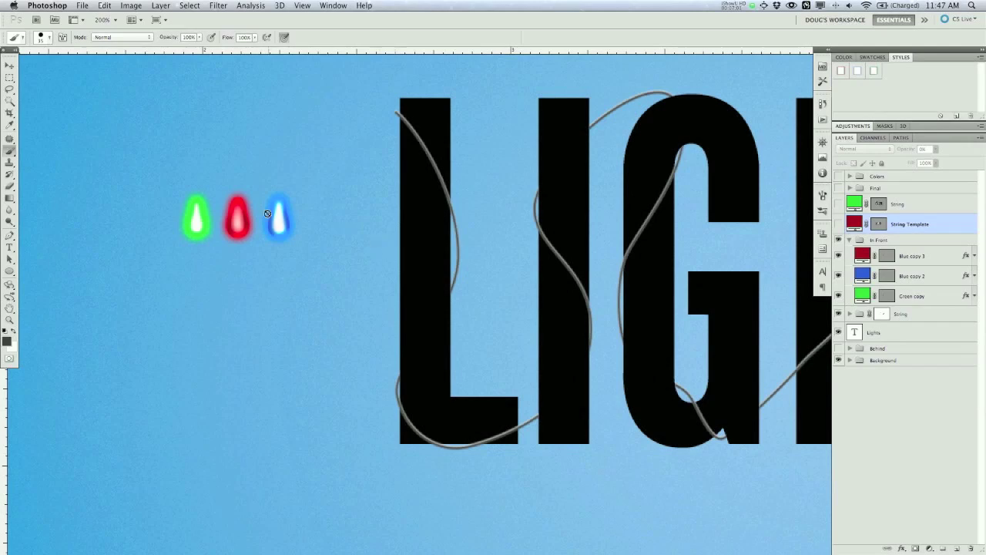
{"action": "left_click", "coordinate": [912, 256]}
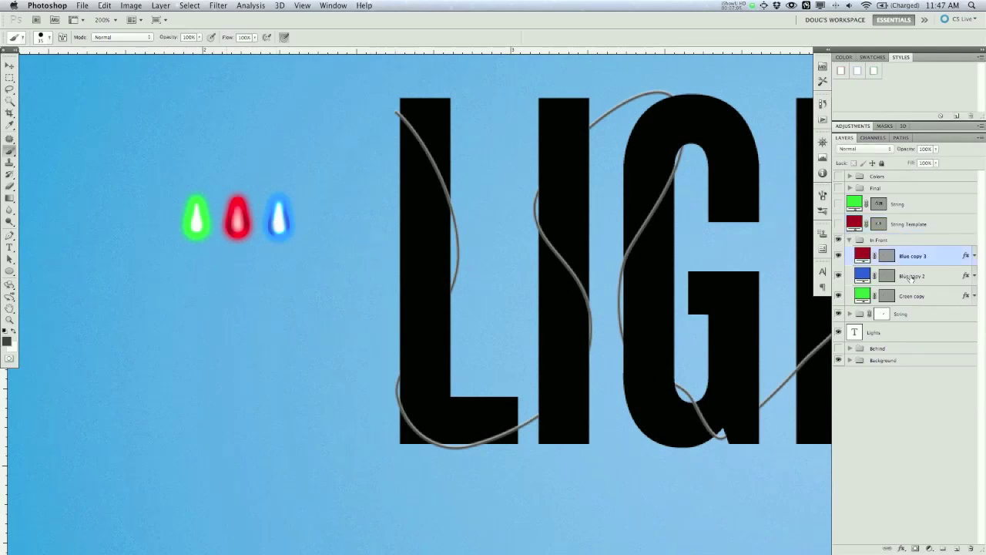
{"action": "double_click", "coordinate": [912, 255]}
{"action": "type", "text": "Red"}
{"action": "key", "text": "Return"}
{"action": "double_click", "coordinate": [912, 276]}
{"action": "type", "text": "Blue"}
{"action": "key", "text": "Return"}
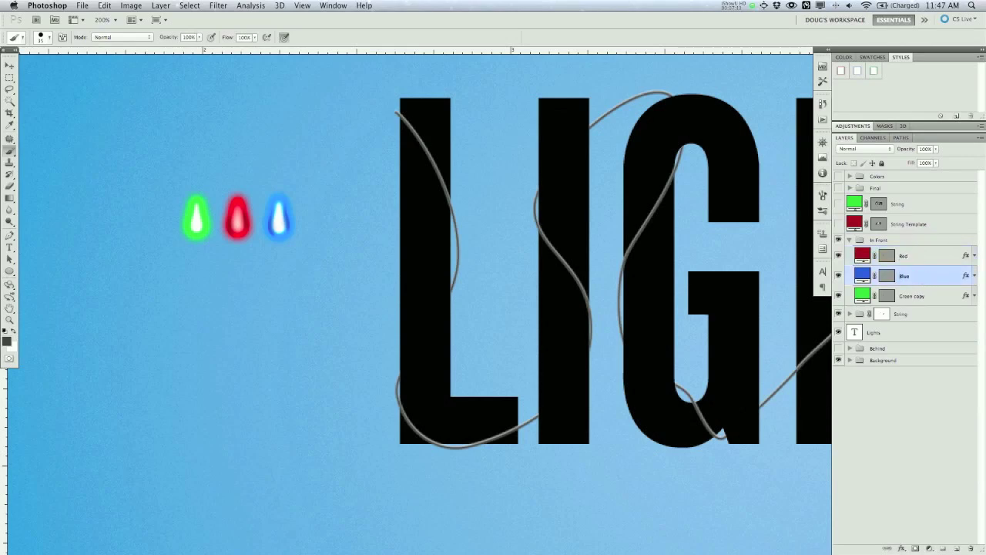
{"action": "double_click", "coordinate": [909, 297]}
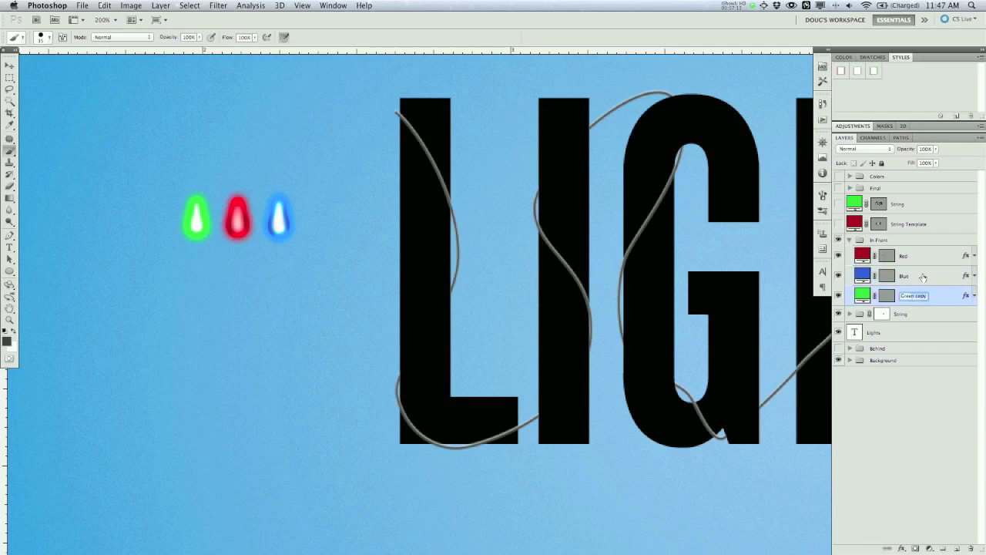
{"action": "type", "text": "Green"}
{"action": "key", "text": "Return"}
Step: Collapse the In Front group and show the Behind group's set of lights
{"action": "left_click", "coordinate": [850, 240]}
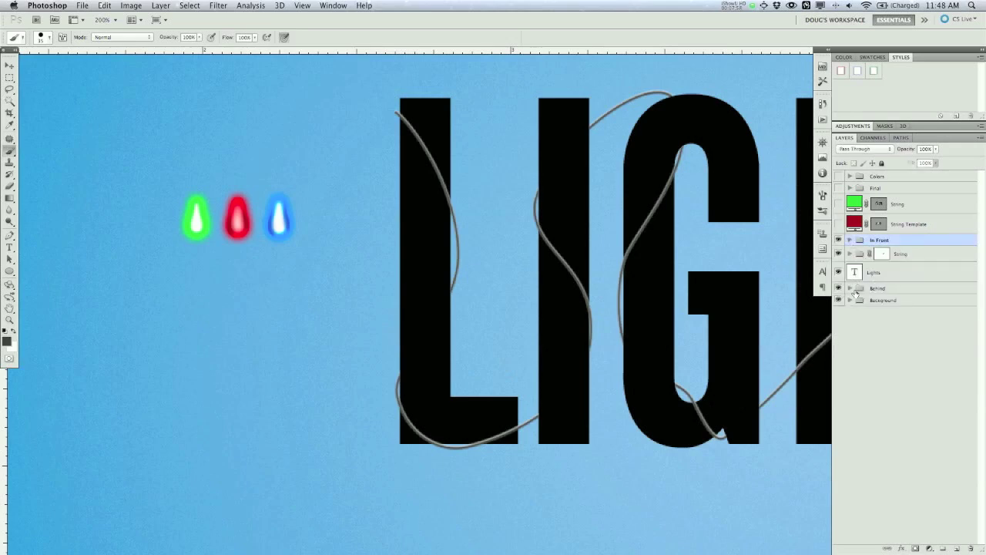
{"action": "left_click", "coordinate": [838, 288]}
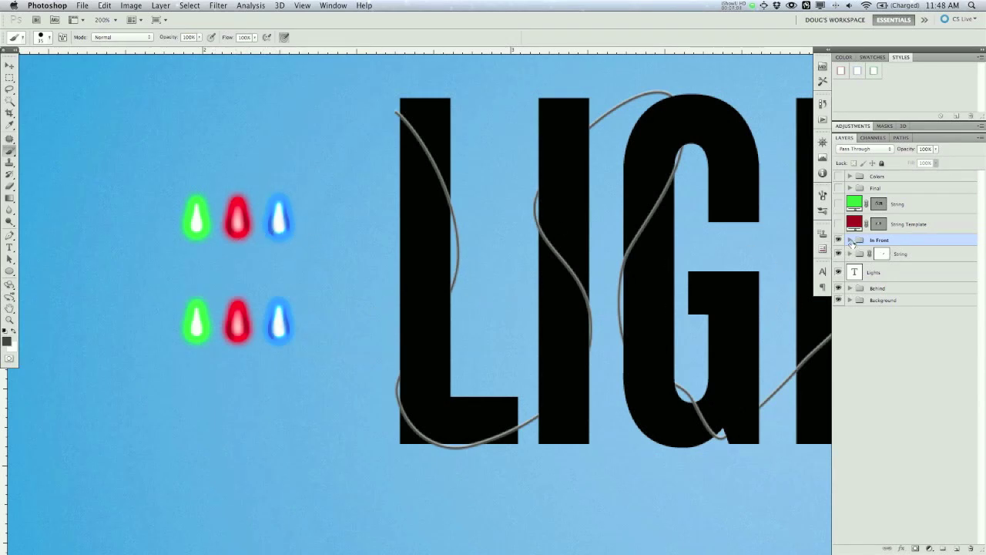
Step: Place the In Front group's Green light at the string's start atop the L, rotated about 54 degrees clockwise
{"action": "left_click", "coordinate": [850, 240]}
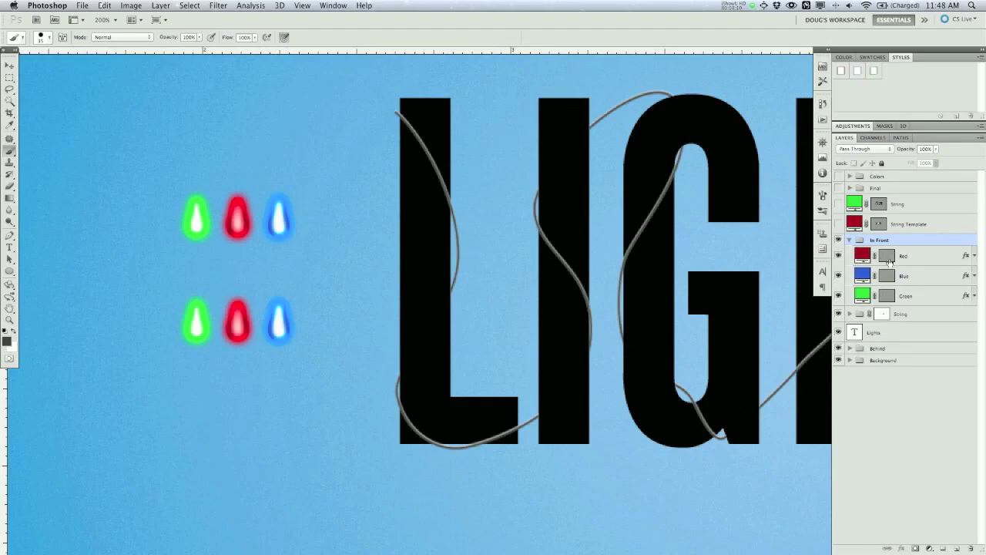
{"action": "left_click", "coordinate": [909, 301]}
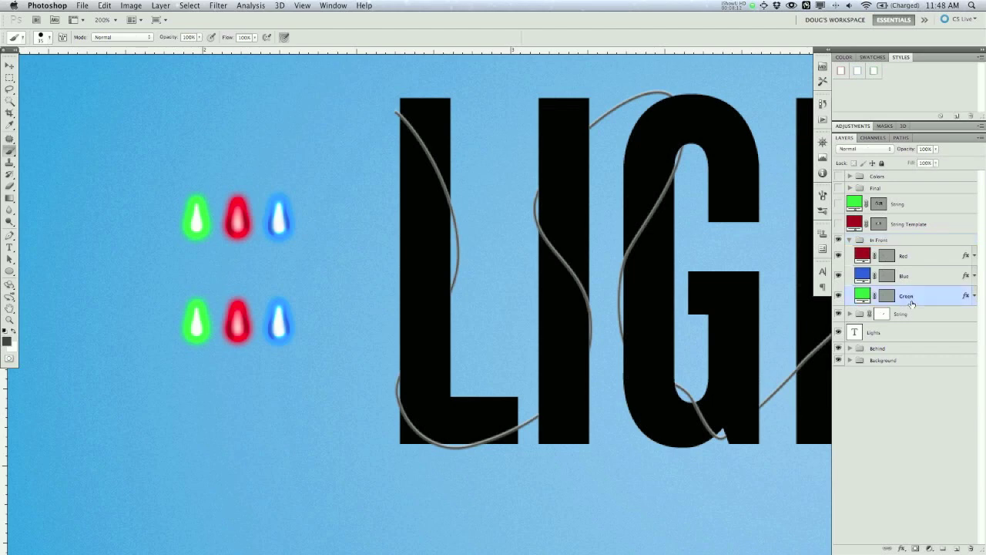
{"action": "key", "text": "v"}
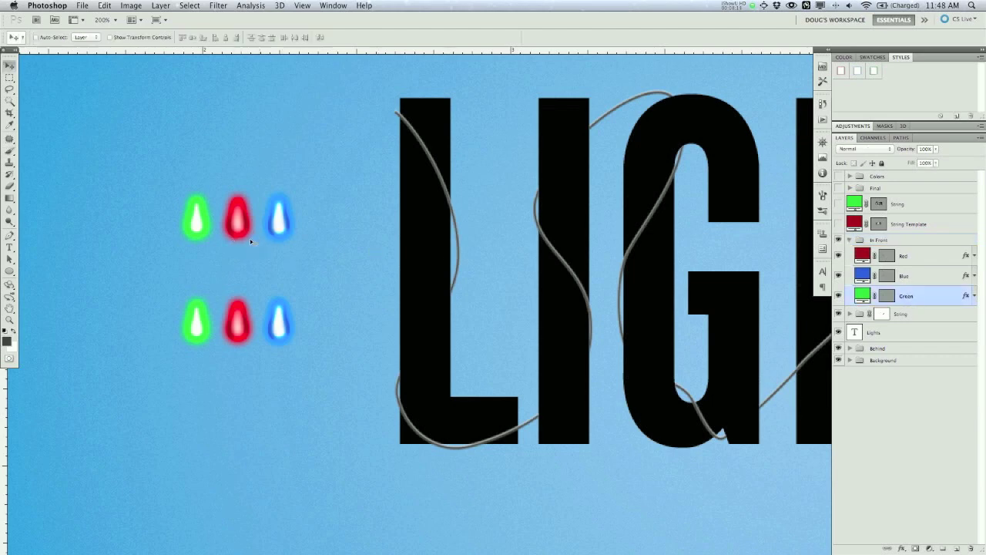
{"action": "left_click_drag", "start_coordinate": [220, 215], "coordinate": [433, 111]}
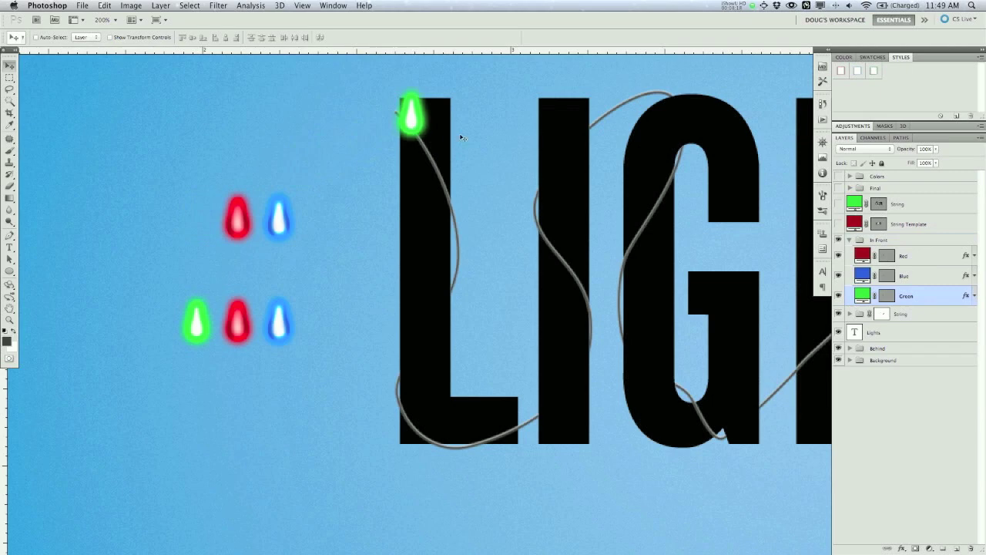
{"action": "key", "text": "ctrl+t"}
{"action": "left_click_drag", "start_coordinate": [428, 104], "coordinate": [470, 110]}
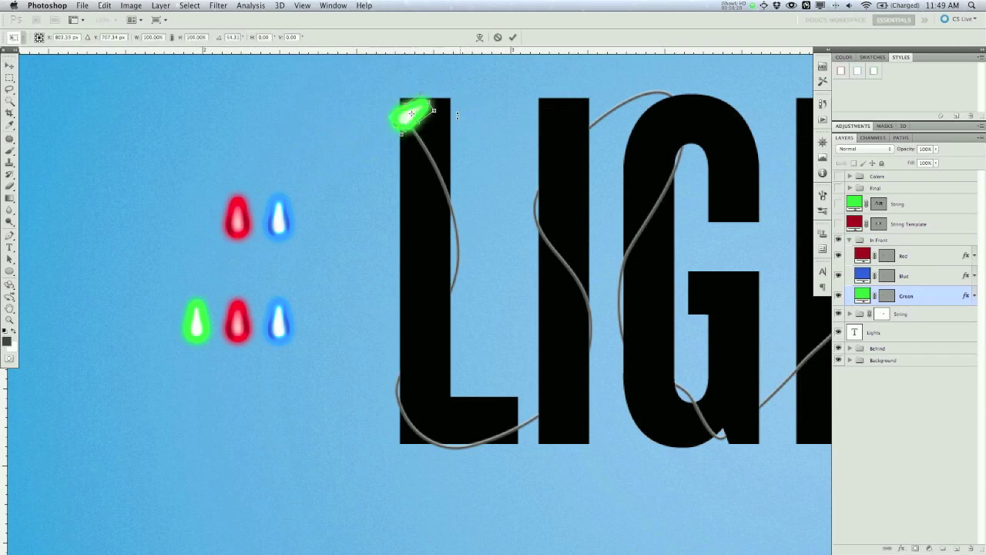
{"action": "left_click_drag", "start_coordinate": [402, 121], "coordinate": [410, 124]}
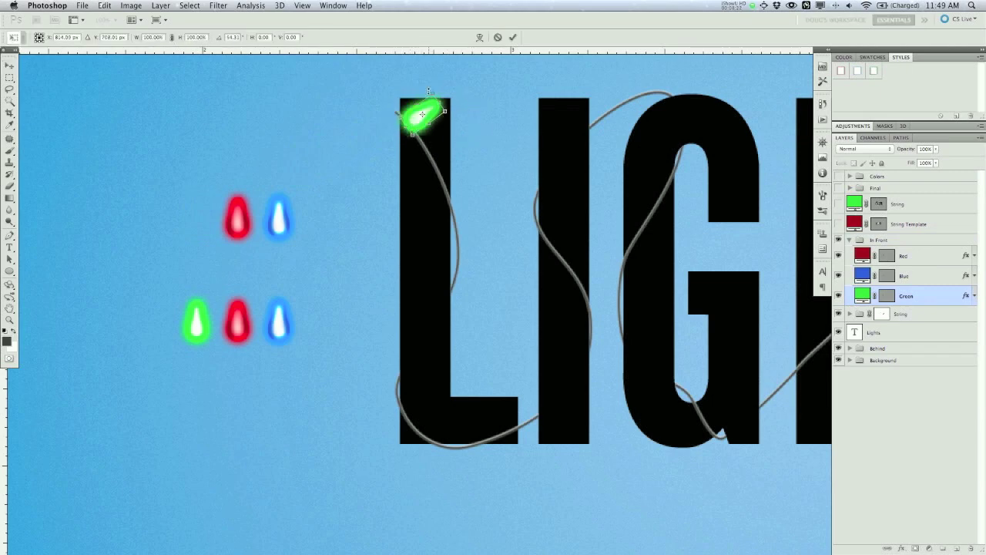
{"action": "key", "text": "Return"}
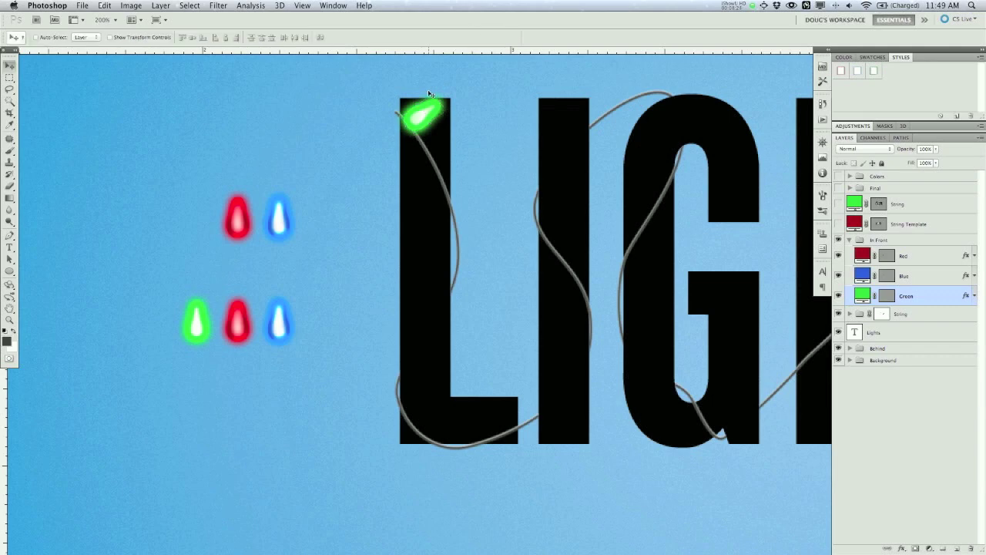
Step: Place the In Front group's Blue light on the L below the green one, rotated about -117 degrees, with its base on the string
{"action": "left_click", "coordinate": [903, 281]}
{"action": "left_click_drag", "start_coordinate": [277, 222], "coordinate": [435, 159]}
{"action": "key", "text": "ctrl+t"}
{"action": "key", "text": "Left"}
{"action": "key", "text": "Left"}
{"action": "key", "text": "Left"}
{"action": "key", "text": "Down"}
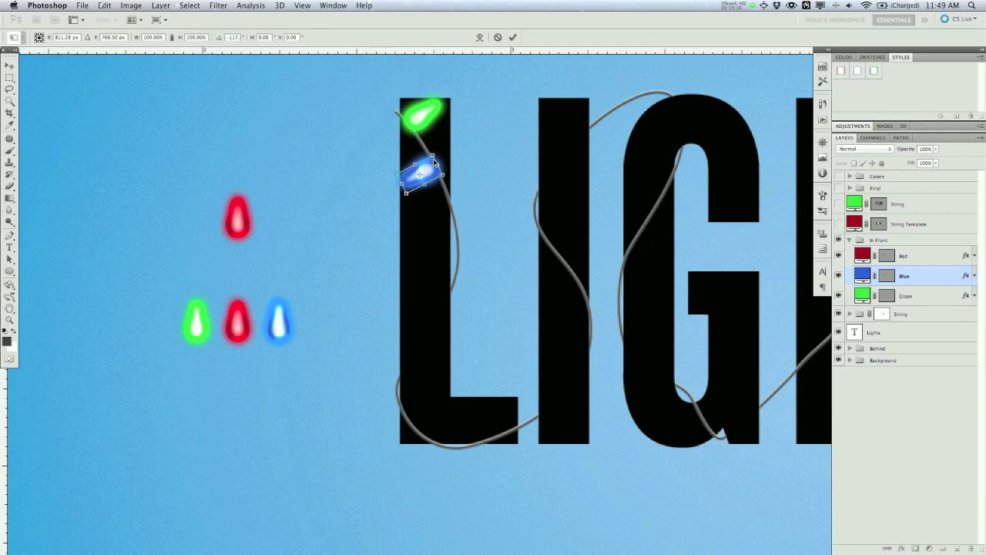
{"action": "key", "text": "shift+Down"}
{"action": "key", "text": "Right"}
{"action": "key", "text": "Right"}
{"action": "key", "text": "Right"}
{"action": "left_click_drag", "start_coordinate": [435, 160], "coordinate": [436, 159]}
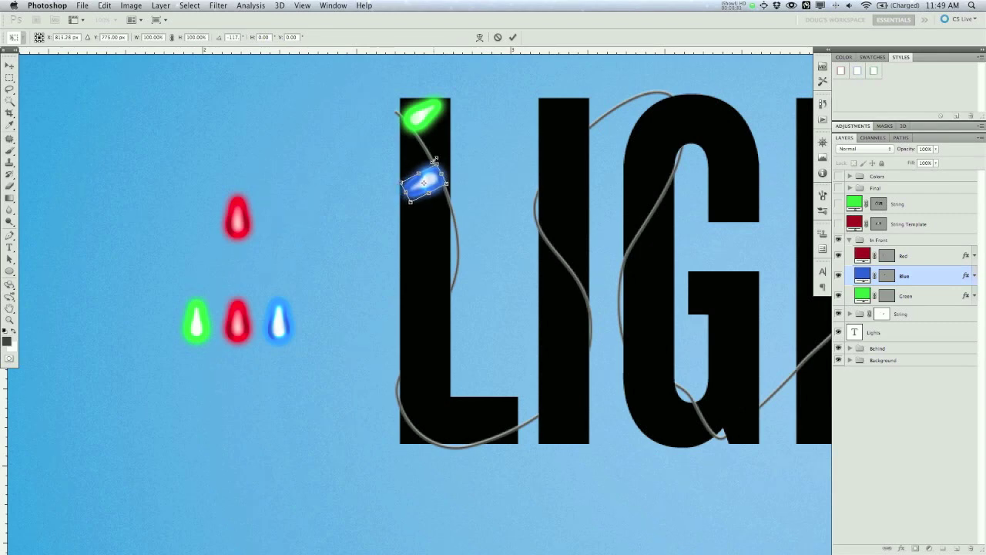
{"action": "key", "text": "Return"}
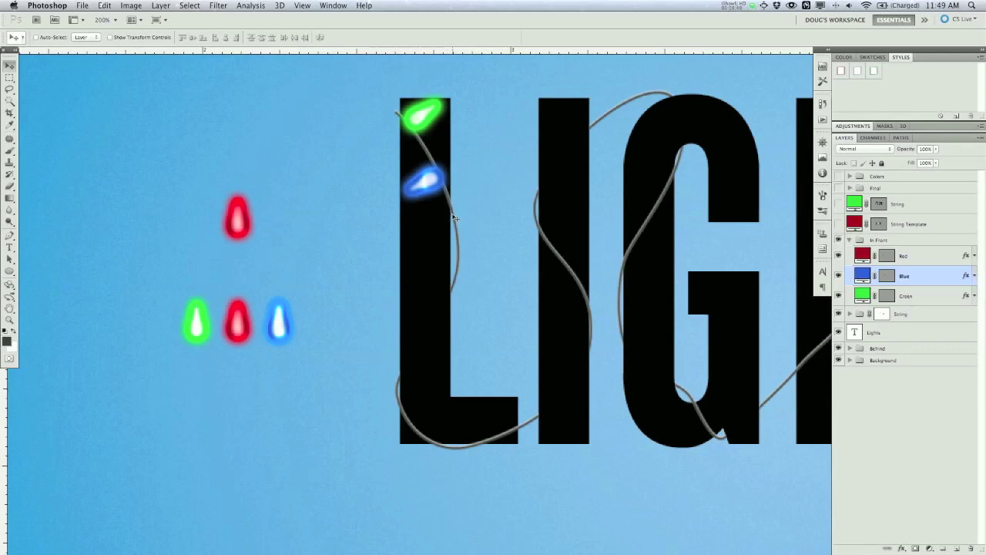
Step: Place the In Front group's Red light on the string just outside the L's upright, rotated about 78 degrees
{"action": "key", "text": "super+minus"}
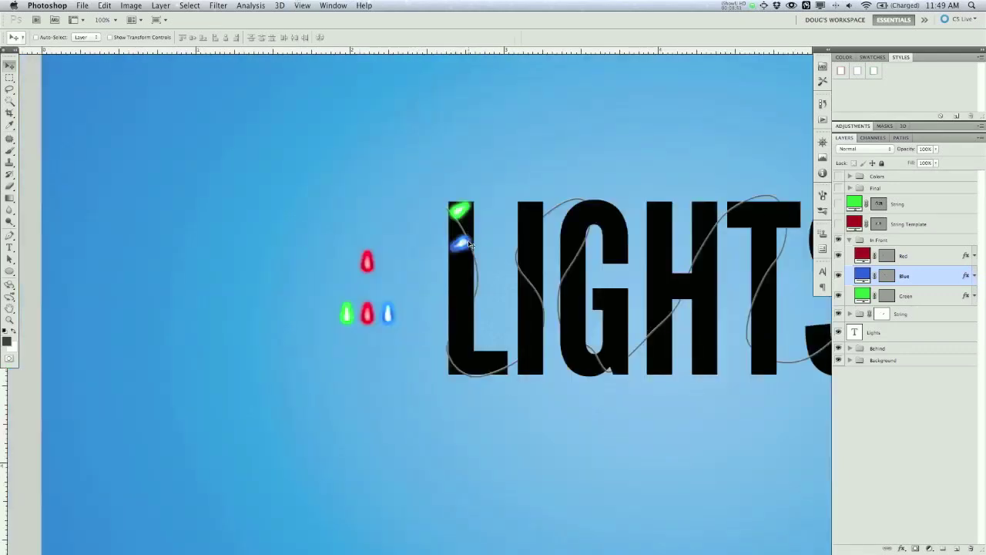
{"action": "key", "text": "super+equal"}
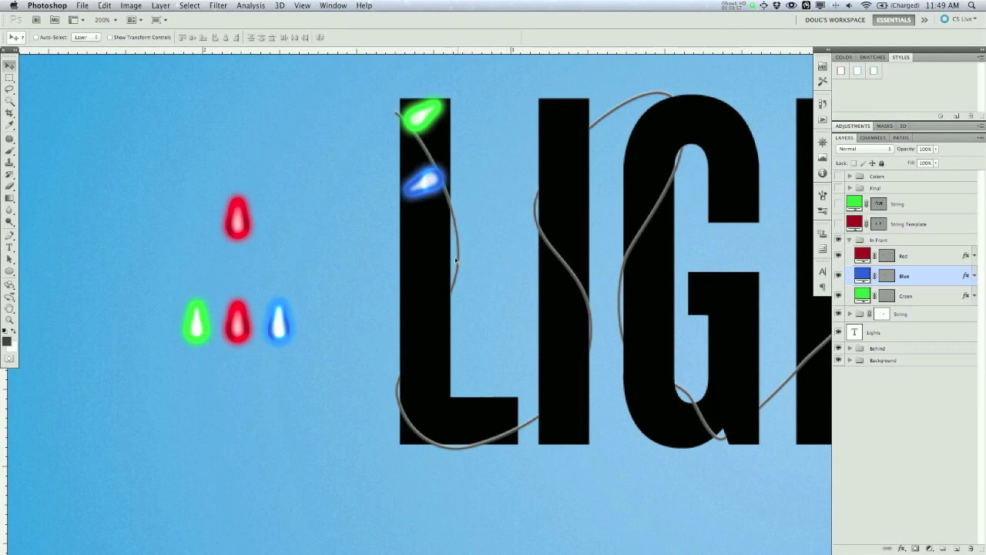
{"action": "left_click", "coordinate": [908, 257]}
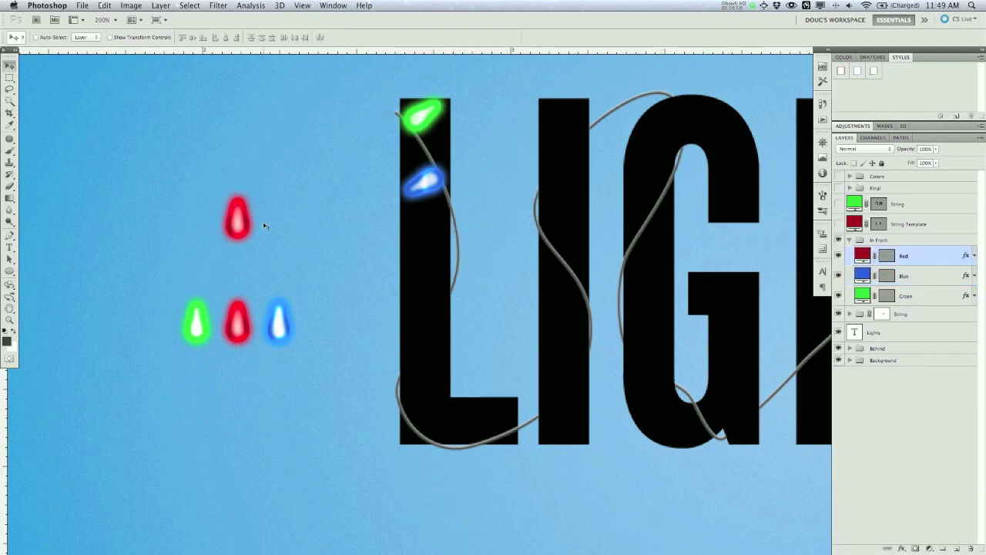
{"action": "left_click_drag", "start_coordinate": [240, 222], "coordinate": [466, 220]}
{"action": "key", "text": "ctrl+t"}
{"action": "left_click_drag", "start_coordinate": [485, 171], "coordinate": [551, 214]}
{"action": "left_click_drag", "start_coordinate": [460, 219], "coordinate": [473, 217]}
{"action": "key", "text": "Left"}
{"action": "key", "text": "Left"}
{"action": "key", "text": "Left"}
{"action": "key", "text": "Left"}
{"action": "key", "text": "Left"}
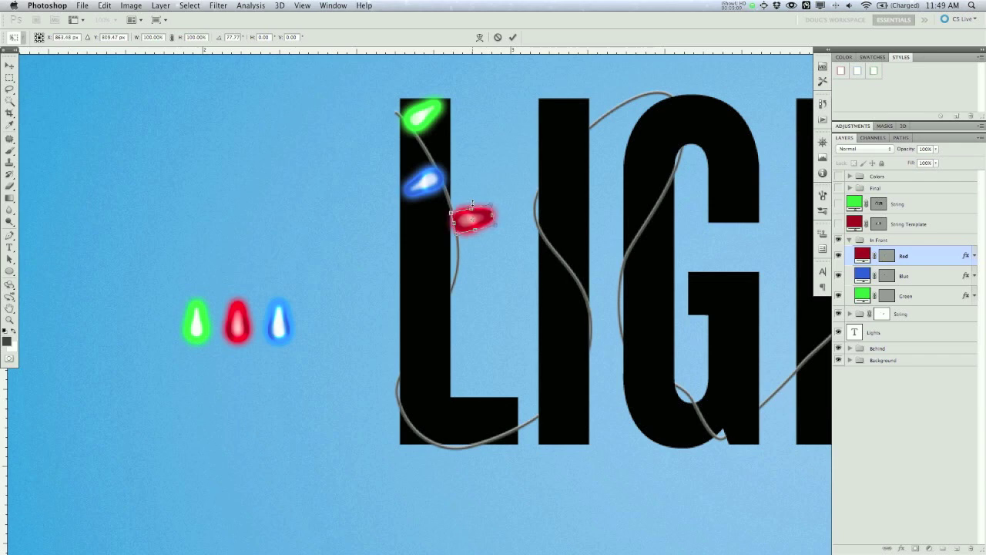
{"action": "key", "text": "Return"}
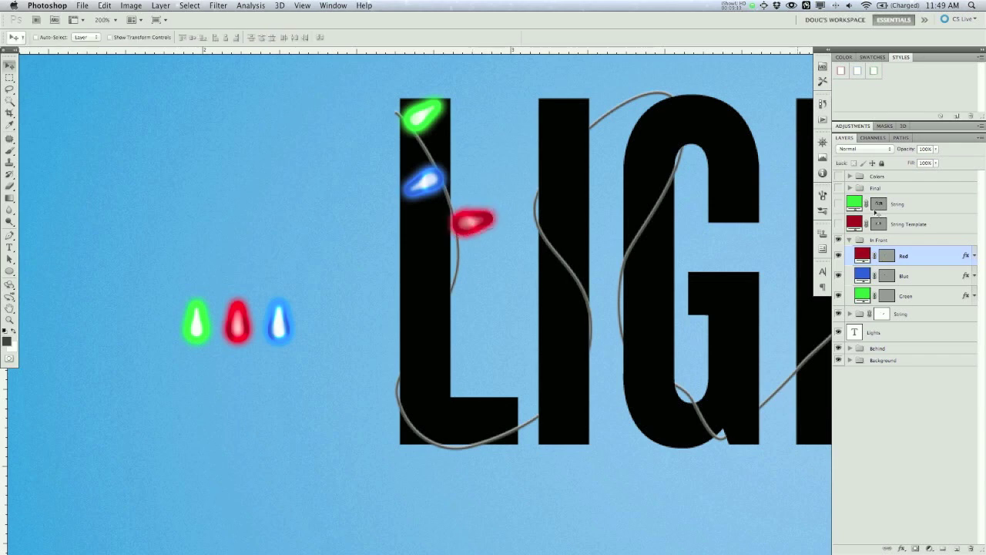
Step: Nudge the In Front group's Blue light slightly upward along the string on the L
{"action": "left_click", "coordinate": [883, 280]}
{"action": "left_click_drag", "start_coordinate": [430, 178], "coordinate": [430, 173]}
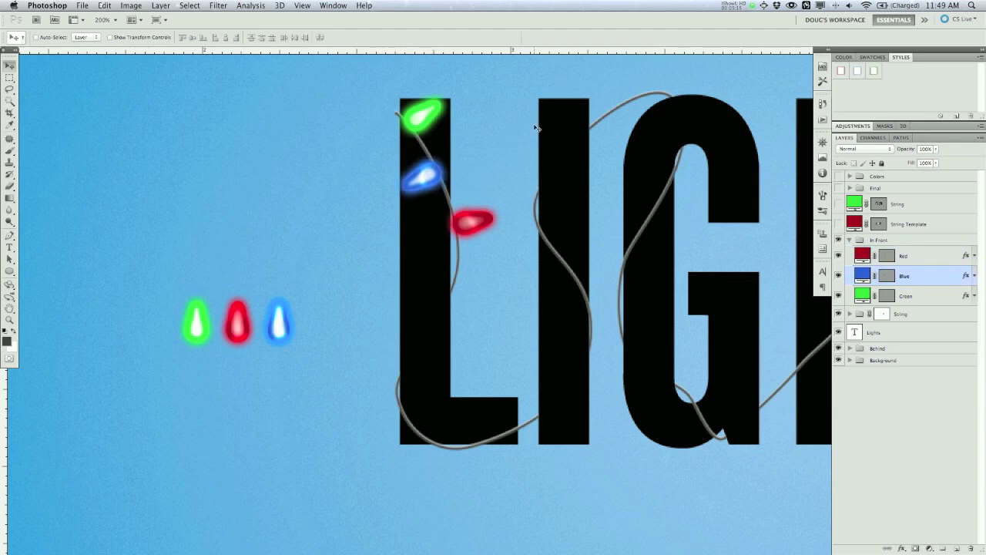
{"action": "left_click_drag", "start_coordinate": [503, 206], "coordinate": [449, 182]}
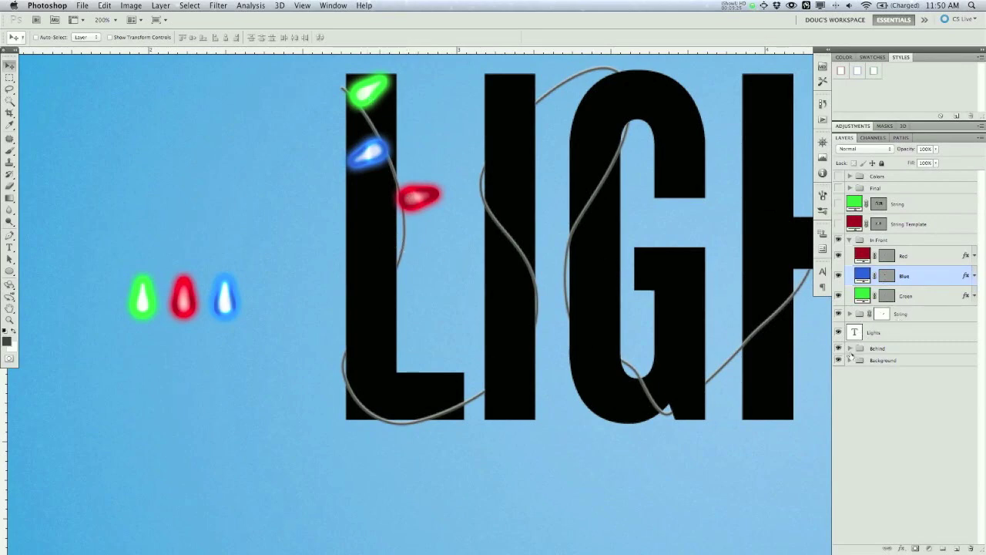
Step: Move the Behind group's Green light to the L's right edge below the red light, rotated about -95 degrees and partly hidden by the letter
{"action": "left_click", "coordinate": [850, 349]}
{"action": "left_click", "coordinate": [895, 402]}
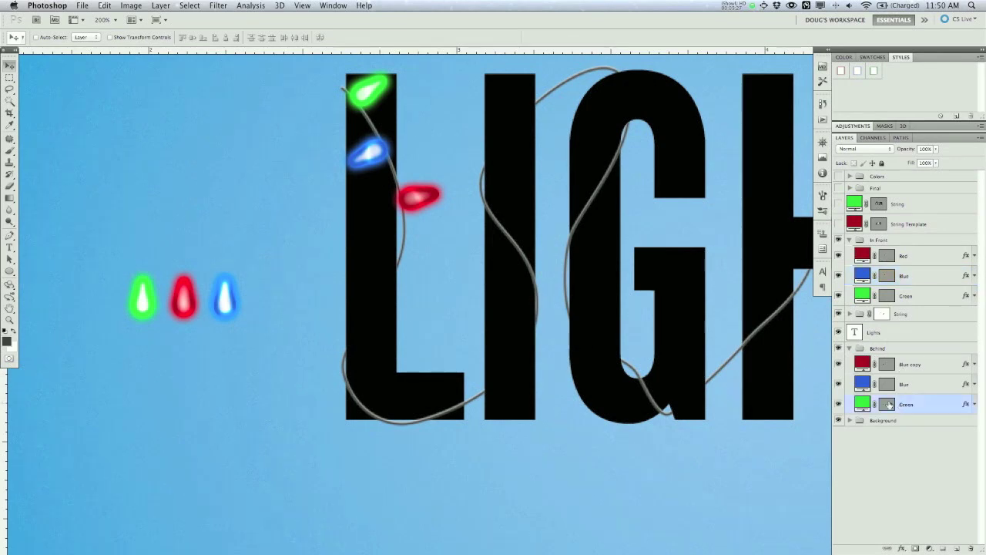
{"action": "left_click_drag", "start_coordinate": [143, 296], "coordinate": [468, 194]}
{"action": "key", "text": "super+t"}
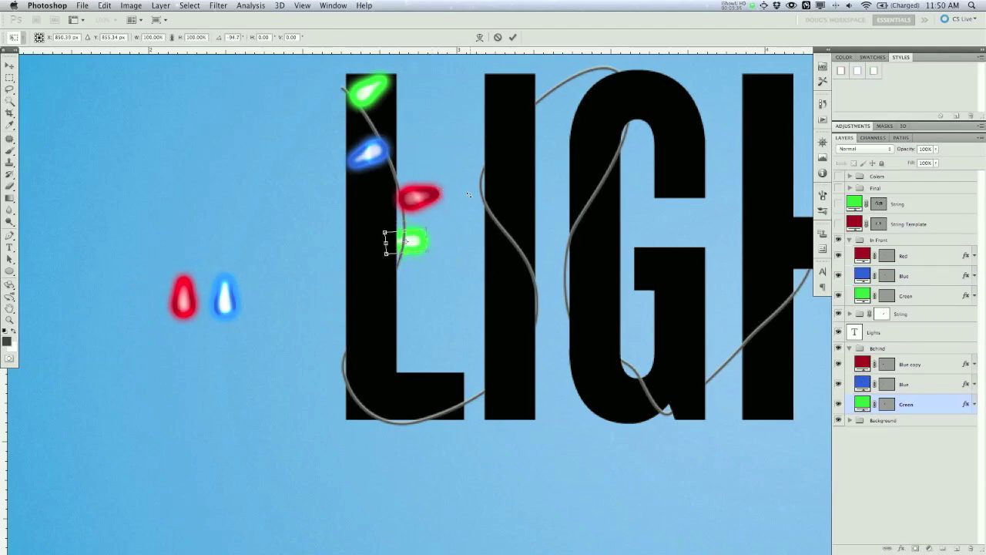
{"action": "key", "text": "Return"}
{"action": "left_click_drag", "start_coordinate": [413, 244], "coordinate": [400, 245]}
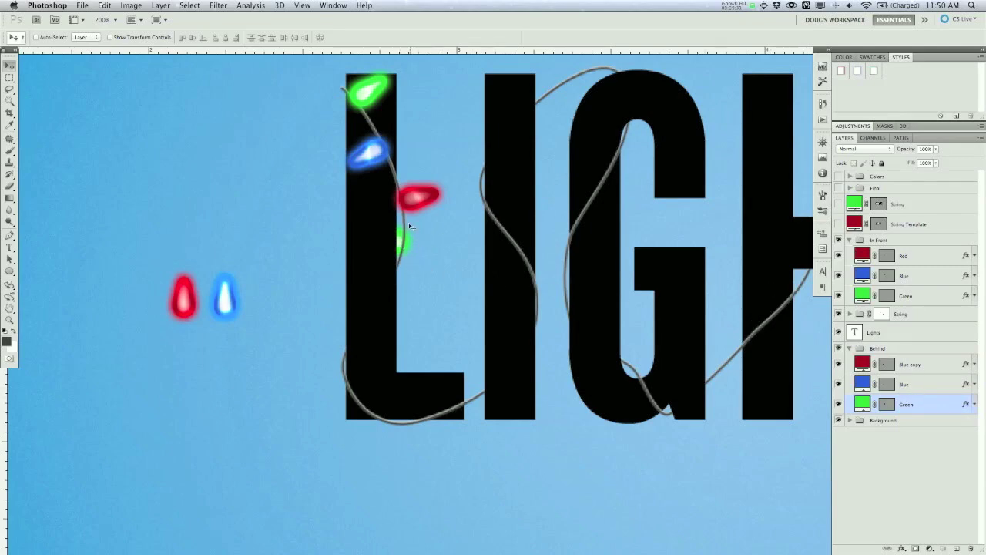
Step: Copy the Behind green bulb's path into the In Front group's Green layer and rotate it slightly on the L
{"action": "key", "text": "a"}
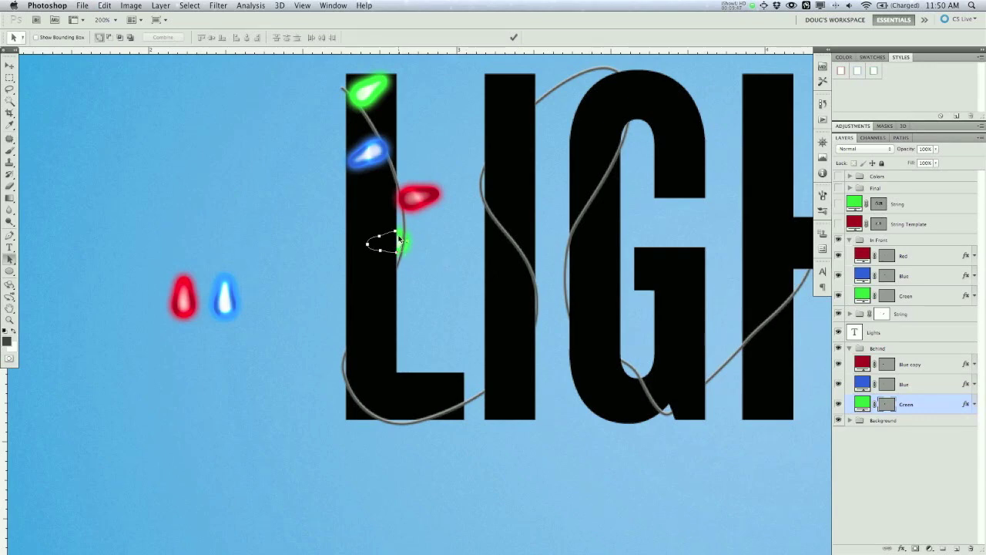
{"action": "left_click", "coordinate": [888, 295]}
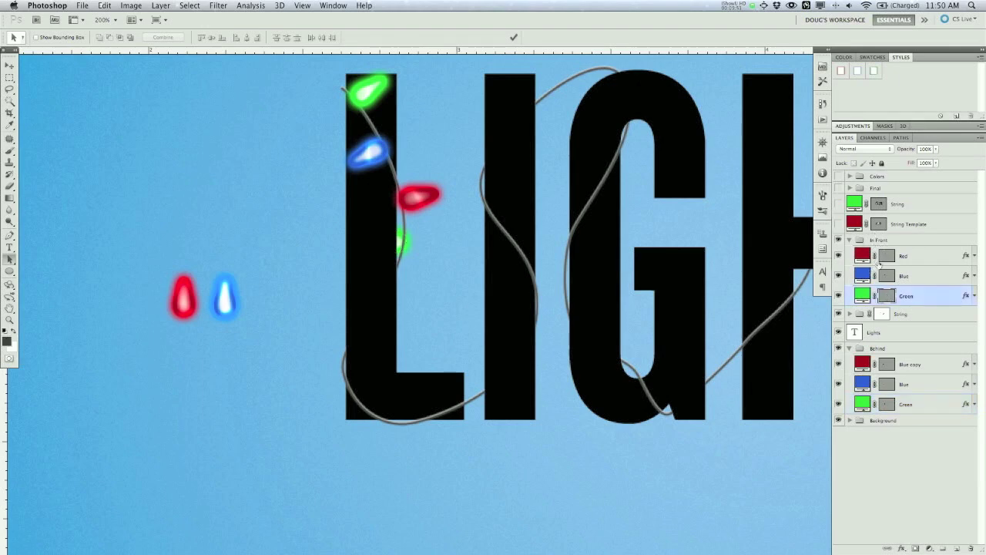
{"action": "key", "text": "super+v"}
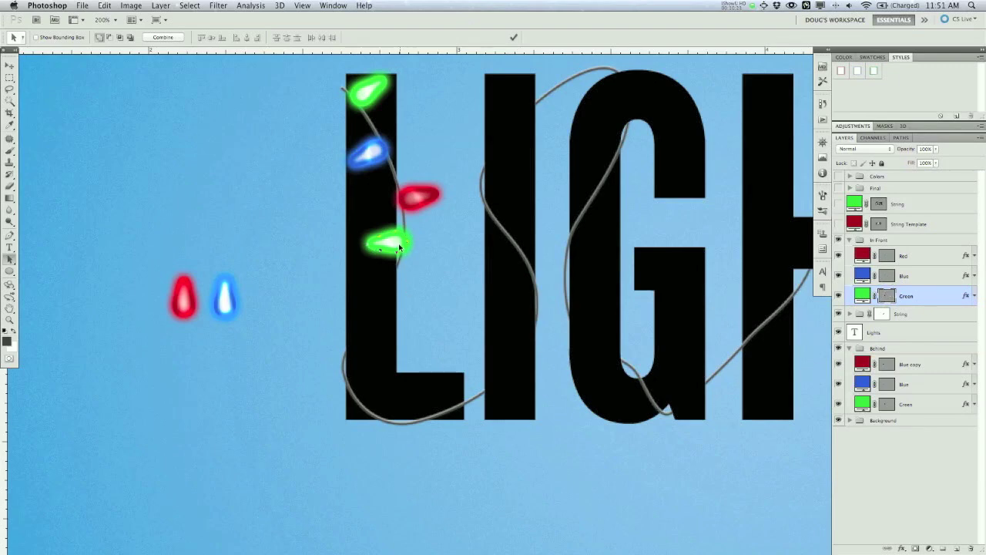
{"action": "key", "text": "super+t"}
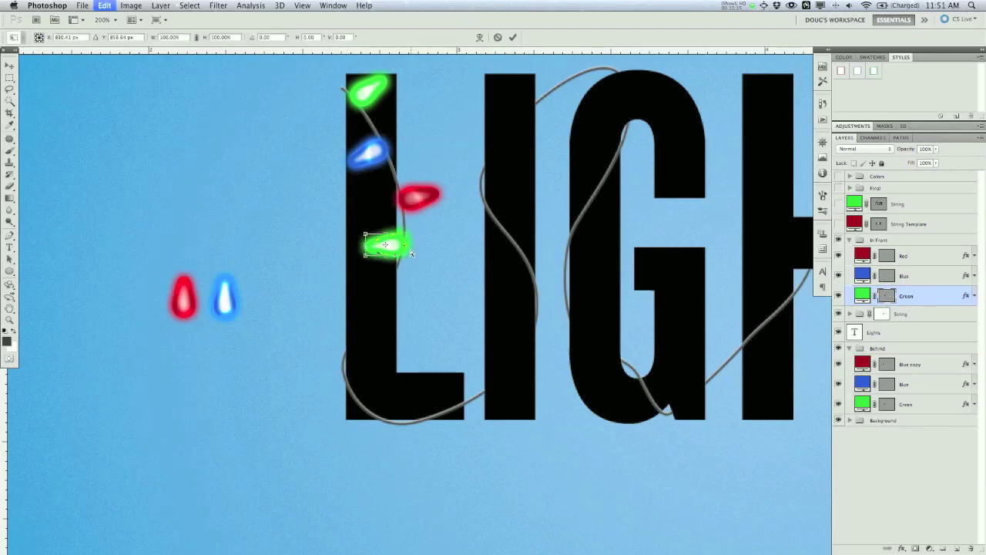
{"action": "left_click_drag", "start_coordinate": [420, 241], "coordinate": [432, 237]}
{"action": "key", "text": "Return"}
{"action": "key", "text": "a"}
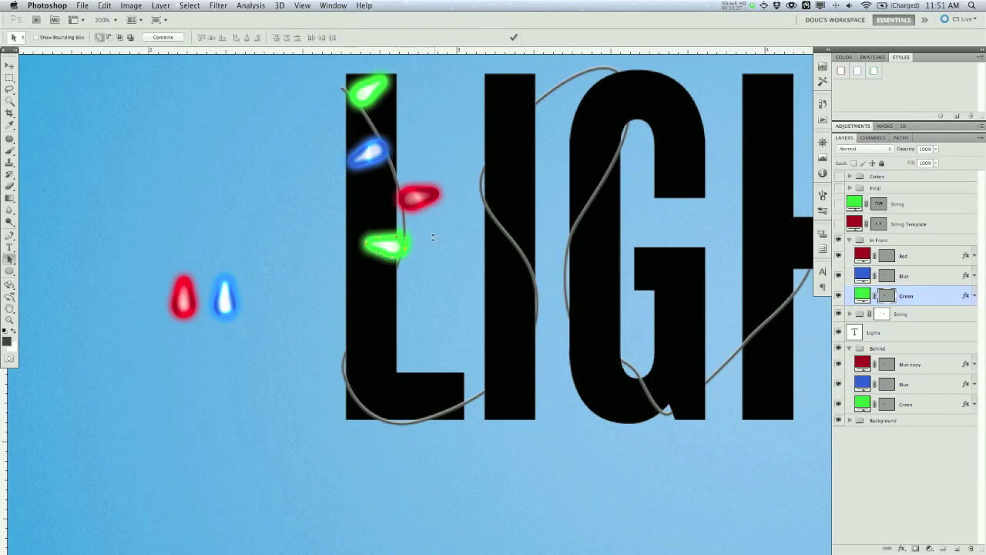
Step: Move the Behind group's Green light off the L onto the empty background beside the text
{"action": "left_click", "coordinate": [907, 405]}
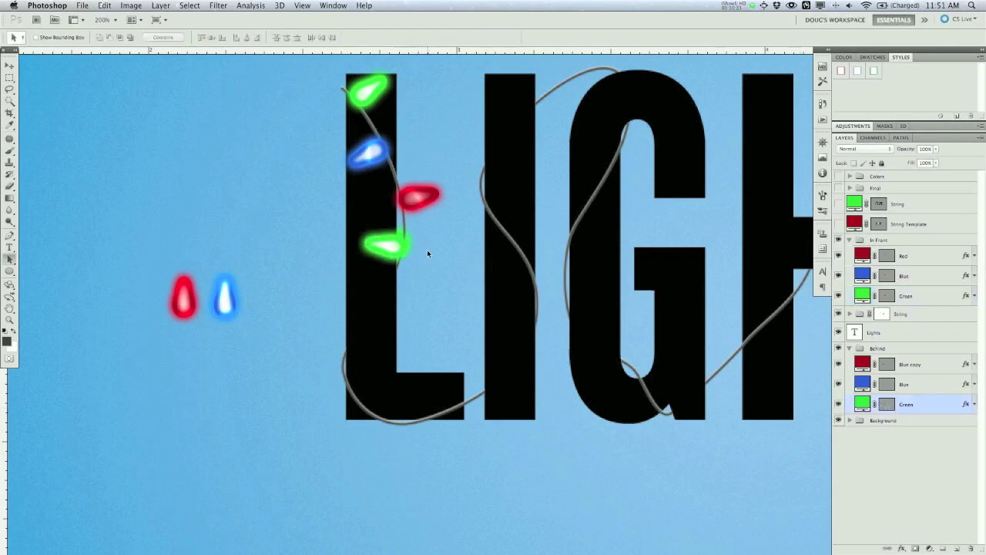
{"action": "key", "text": "v"}
{"action": "left_click_drag", "start_coordinate": [360, 242], "coordinate": [248, 356]}
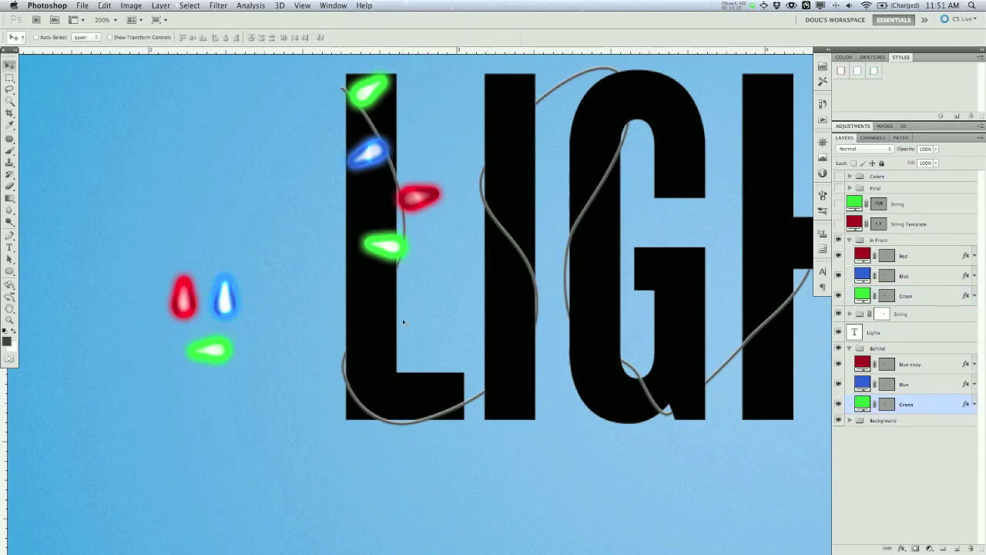
Step: Place the Behind group's Blue light behind the L's right edge below the green bulb, rotated about 132 degrees
{"action": "left_click", "coordinate": [908, 388]}
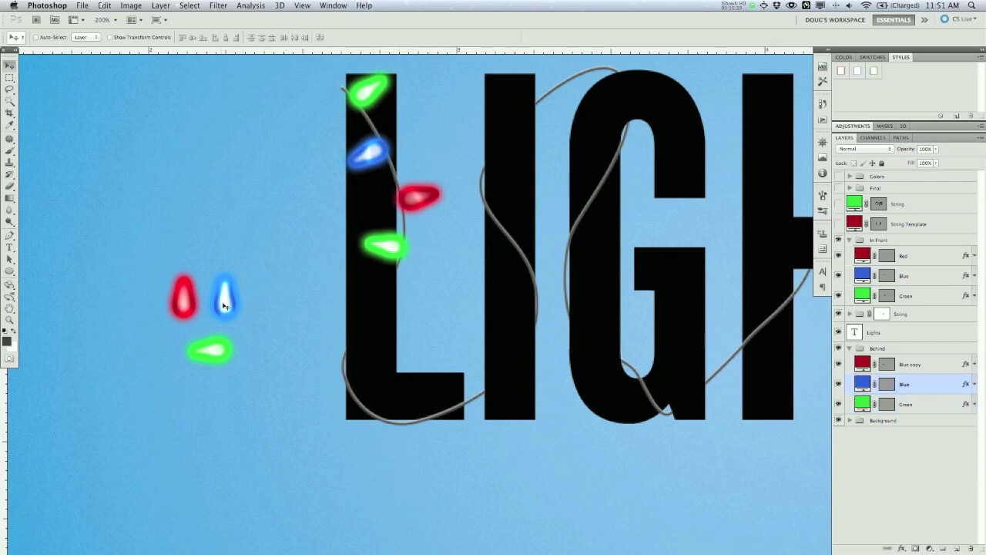
{"action": "left_click_drag", "start_coordinate": [221, 306], "coordinate": [362, 301]}
{"action": "key", "text": "ctrl+t"}
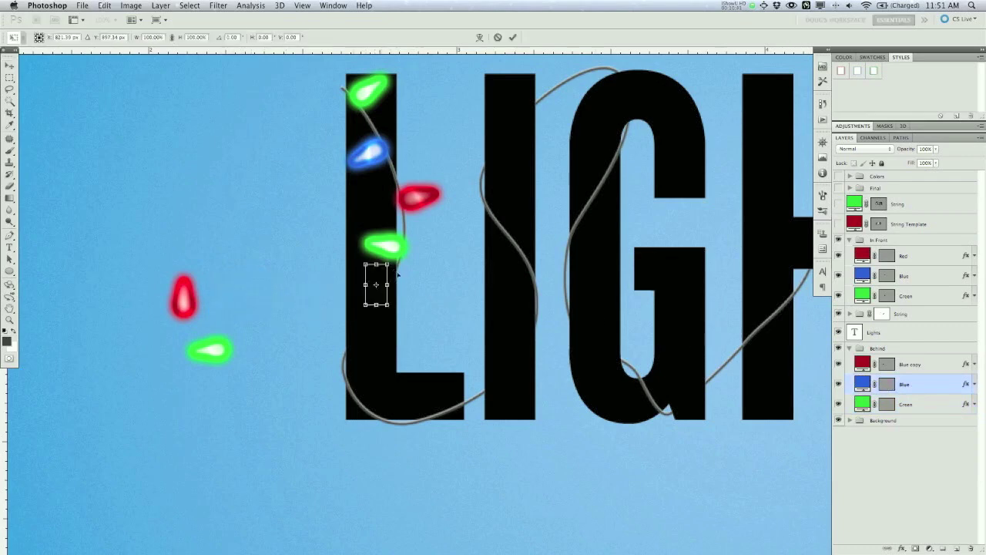
{"action": "left_click_drag", "start_coordinate": [394, 277], "coordinate": [378, 378]}
{"action": "left_click_drag", "start_coordinate": [376, 287], "coordinate": [385, 298]}
{"action": "key", "text": "Left"}
{"action": "key", "text": "Left"}
{"action": "key", "text": "Up"}
{"action": "key", "text": "Right"}
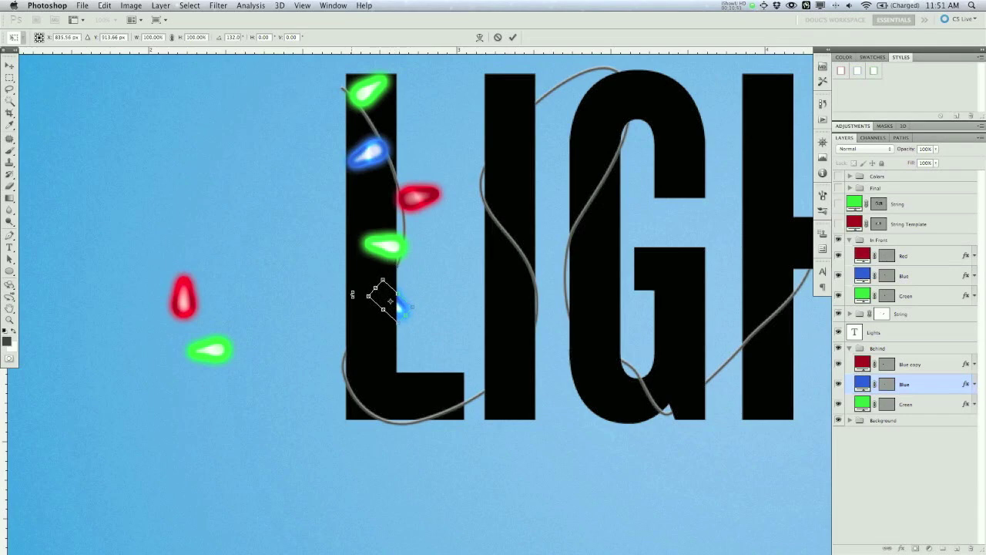
{"action": "key", "text": "Return"}
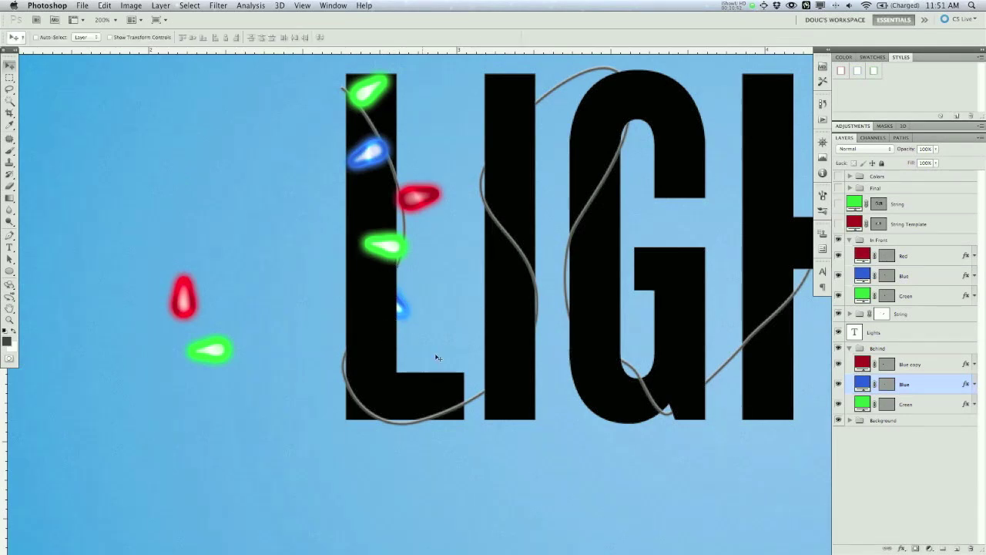
Step: Rename the Behind group's Blue copy layer to Red and place its light behind the L's lower left edge, rotated about -58 degrees
{"action": "left_click", "coordinate": [911, 364]}
{"action": "double_click", "coordinate": [912, 363]}
{"action": "type", "text": "Red"}
{"action": "key", "text": "Return"}
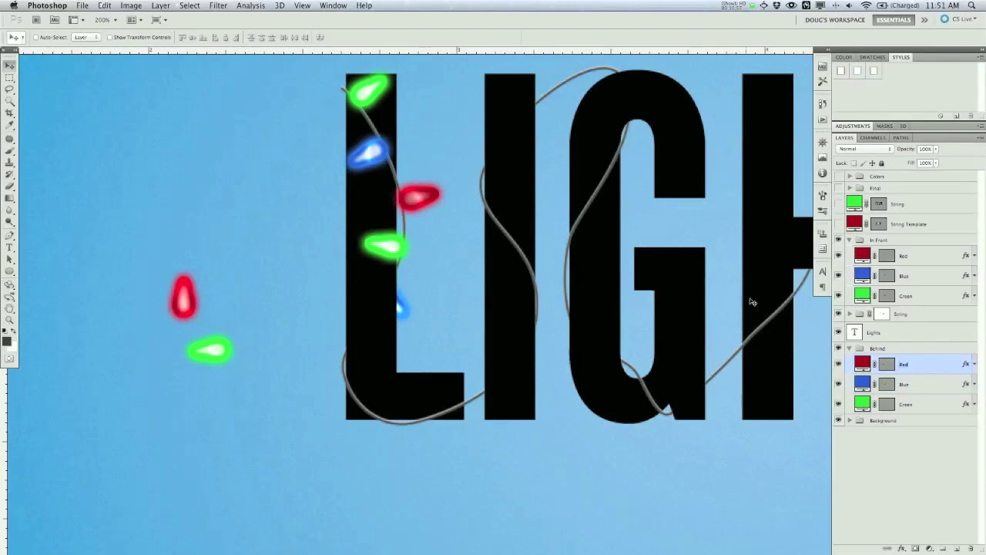
{"action": "key", "text": "super+t"}
{"action": "left_click_drag", "start_coordinate": [188, 299], "coordinate": [358, 332]}
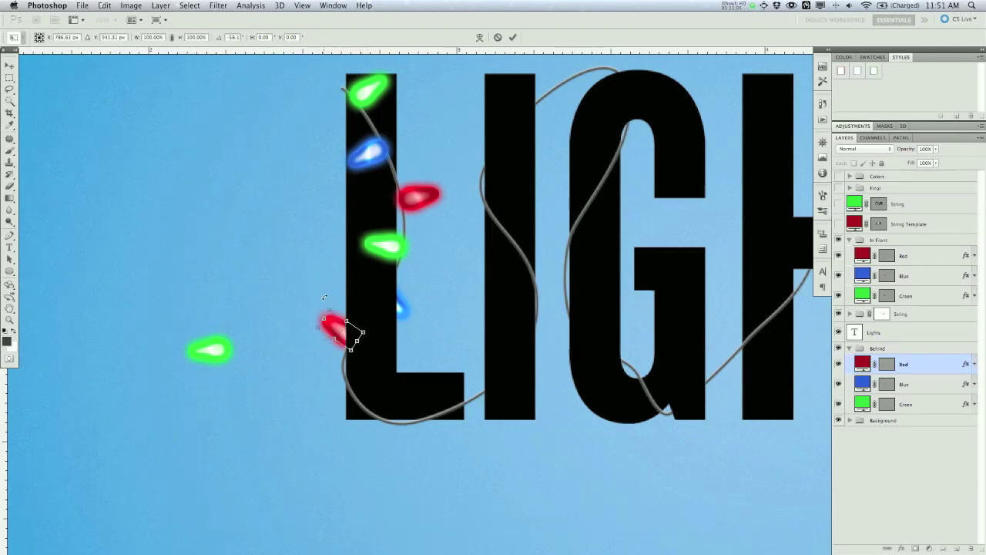
{"action": "key", "text": "Return"}
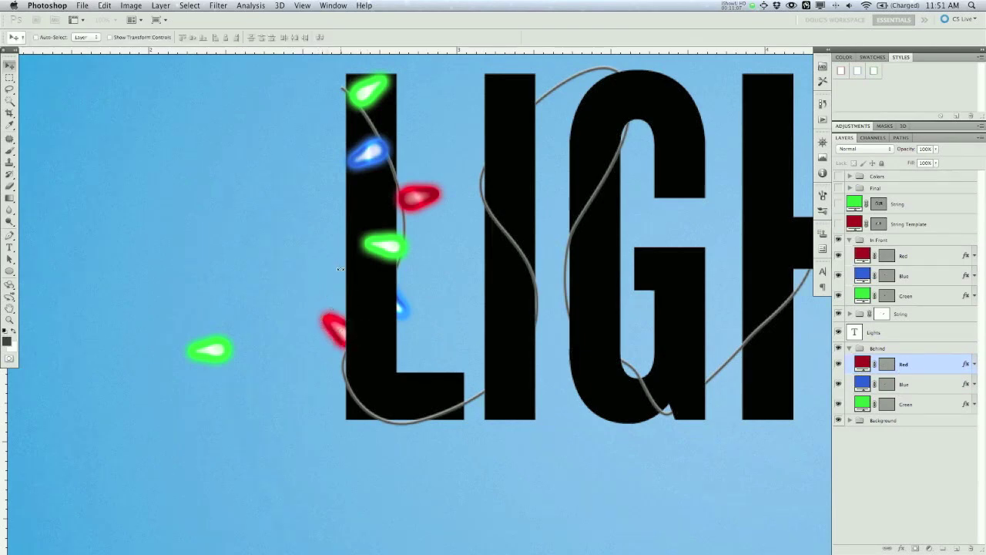
{"action": "left_click_drag", "start_coordinate": [339, 333], "coordinate": [347, 333]}
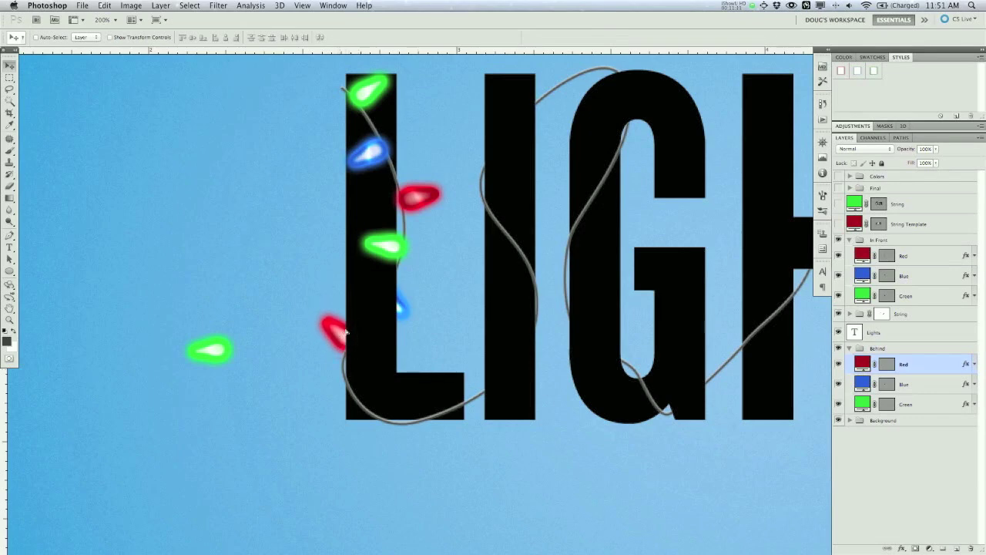
Step: Add a rotated green bulb to the In Front Green layer at the L's lower left, where the string crosses it
{"action": "left_click_drag", "start_coordinate": [391, 346], "coordinate": [361, 311]}
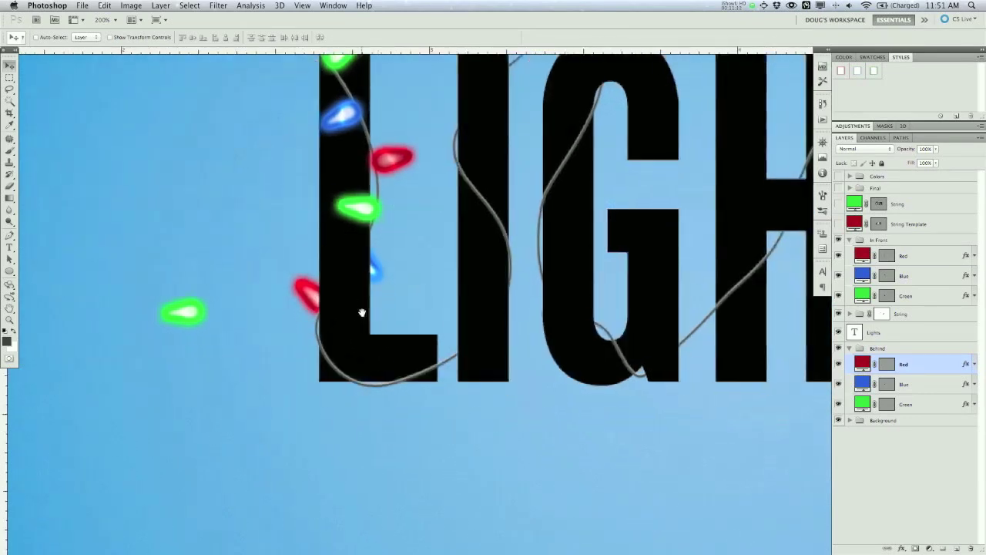
{"action": "left_click", "coordinate": [894, 295]}
{"action": "key", "text": "a"}
{"action": "left_click", "coordinate": [337, 345]}
{"action": "key", "text": "super+t"}
{"action": "left_click_drag", "start_coordinate": [356, 339], "coordinate": [333, 340]}
{"action": "key", "text": "Return"}
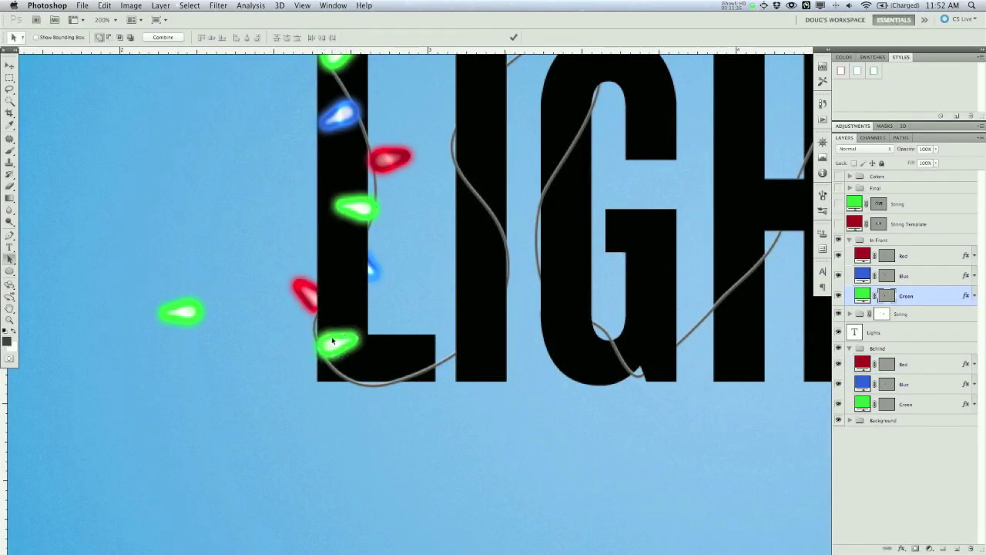
Step: Duplicate the In Front blue bulb and rotate it to hang from the string below the L's foot
{"action": "left_click", "coordinate": [883, 278]}
{"action": "left_click_drag", "start_coordinate": [345, 120], "coordinate": [363, 399], "text": "alt"}
{"action": "key", "text": "super+t"}
{"action": "left_click_drag", "start_coordinate": [410, 359], "coordinate": [328, 327]}
{"action": "left_click_drag", "start_coordinate": [362, 400], "coordinate": [366, 403]}
{"action": "key", "text": "Return"}
Step: Duplicate the In Front red bulb onto the L's foot and rotate it so its base meets the string
{"action": "left_click_drag", "start_coordinate": [485, 377], "coordinate": [387, 376]}
{"action": "left_click", "coordinate": [887, 256]}
{"action": "left_click", "coordinate": [306, 164]}
{"action": "left_click_drag", "start_coordinate": [306, 164], "coordinate": [347, 376], "text": "alt"}
{"action": "key", "text": "super+t"}
{"action": "left_click_drag", "start_coordinate": [370, 342], "coordinate": [319, 352]}
{"action": "key", "text": "Return"}
Step: Place a Behind group green bulb behind the base of the I, rotated to follow the hidden string
{"action": "scroll", "coordinate": [377, 329], "scroll_direction": "right", "scroll_amount": 2}
{"action": "left_click", "coordinate": [251, 353]}
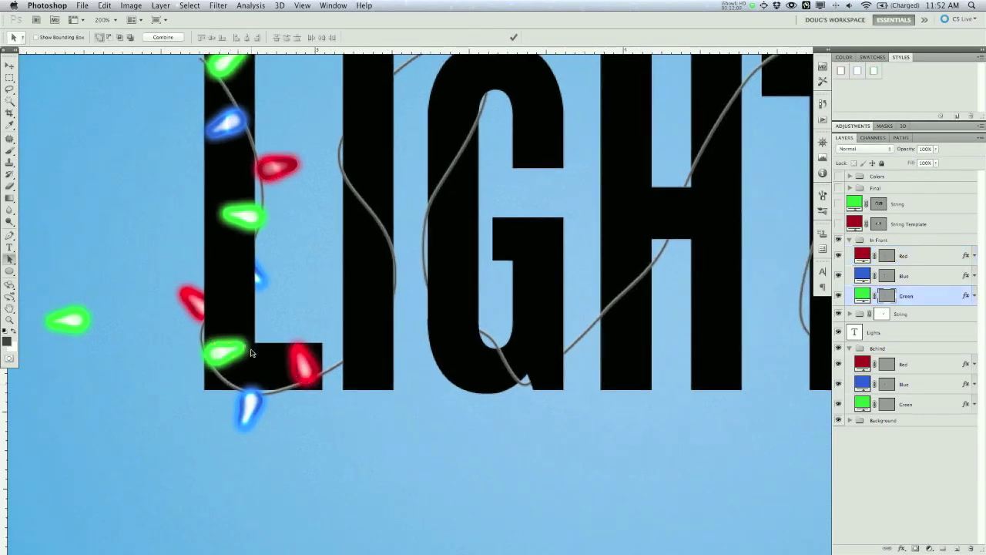
{"action": "left_click_drag", "start_coordinate": [904, 402], "coordinate": [894, 404]}
{"action": "left_click", "coordinate": [524, 191]}
{"action": "left_click", "coordinate": [886, 403]}
{"action": "key", "text": "super+t"}
{"action": "left_click_drag", "start_coordinate": [83, 322], "coordinate": [362, 367], "text": "alt"}
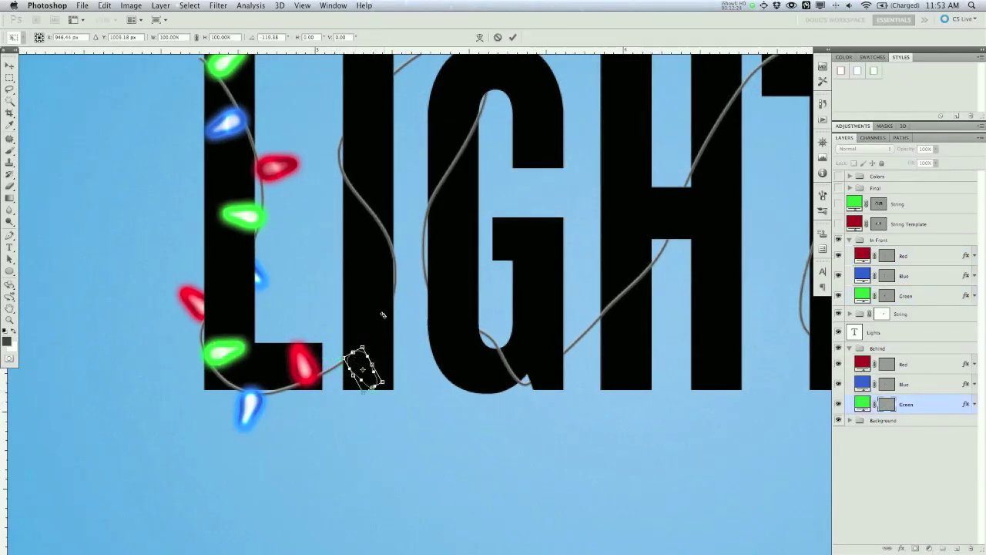
{"action": "key", "text": "Return"}
Step: Copy the Behind group's blue bulb path and place the duplicate behind the lower part of the I
{"action": "left_click", "coordinate": [909, 390]}
{"action": "left_click", "coordinate": [887, 385]}
{"action": "key", "text": "super+c"}
{"action": "key", "text": "super+v"}
{"action": "left_click_drag", "start_coordinate": [249, 271], "coordinate": [371, 305]}
{"action": "key", "text": "super+t"}
{"action": "key", "text": "Return"}
{"action": "key", "text": "super+t"}
{"action": "key", "text": "Return"}
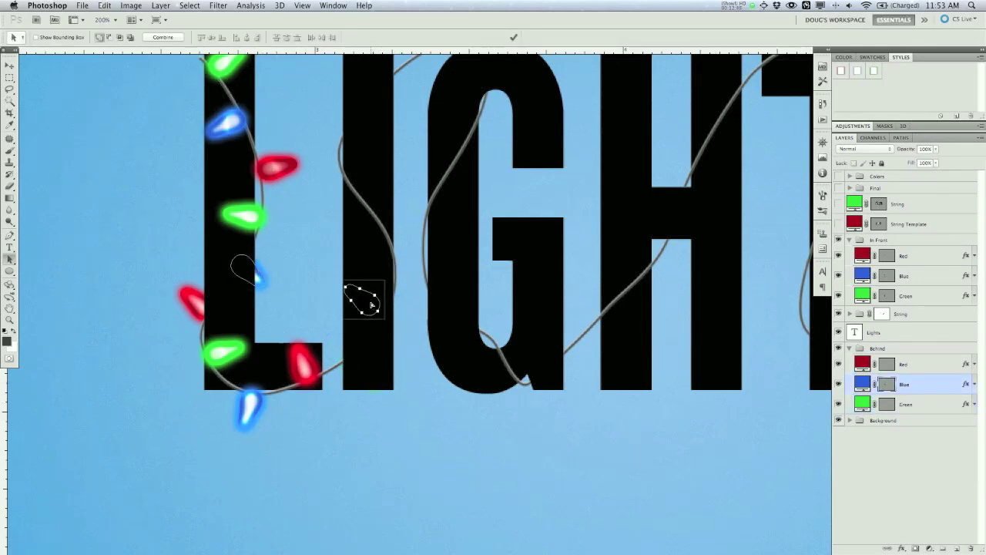
Step: Copy an In Front red bulb to the I's right edge and rotate it to point outward from the string
{"action": "scroll", "coordinate": [426, 276], "scroll_direction": "up", "scroll_amount": 3}
{"action": "left_click", "coordinate": [918, 254]}
{"action": "left_click", "coordinate": [295, 436]}
{"action": "key", "text": "super+c"}
{"action": "key", "text": "super+v"}
{"action": "left_click_drag", "start_coordinate": [295, 436], "coordinate": [387, 315]}
{"action": "key", "text": "super+t"}
{"action": "left_click_drag", "start_coordinate": [424, 283], "coordinate": [420, 361]}
{"action": "left_click_drag", "start_coordinate": [404, 303], "coordinate": [422, 341]}
{"action": "key", "text": "Return"}
Step: Copy an In Front green bulb onto the middle of the I, rotated about -38 degrees along the string
{"action": "left_click", "coordinate": [243, 285]}
{"action": "key", "text": "super+c"}
{"action": "key", "text": "super+v"}
{"action": "left_click_drag", "start_coordinate": [243, 285], "coordinate": [379, 280]}
{"action": "key", "text": "super+t"}
{"action": "left_click_drag", "start_coordinate": [368, 289], "coordinate": [368, 297]}
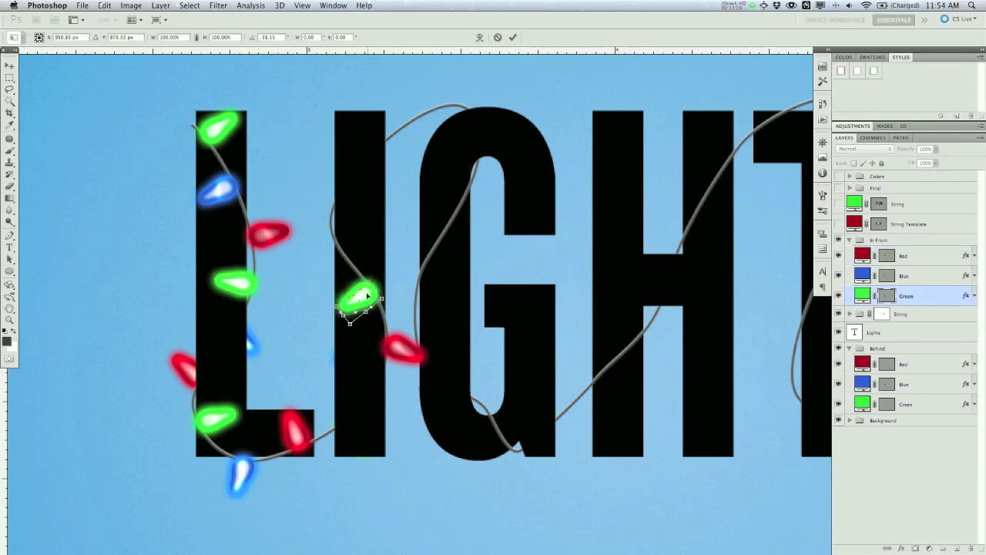
{"action": "key", "text": "Return"}
Step: Copy the In Front blue bulb from below the L to the string on the upper part of the I and rotate it
{"action": "left_click", "coordinate": [883, 276]}
{"action": "left_click", "coordinate": [239, 472]}
{"action": "key", "text": "super+c"}
{"action": "key", "text": "super+v"}
{"action": "left_click_drag", "start_coordinate": [239, 472], "coordinate": [342, 235]}
{"action": "key", "text": "super+t"}
{"action": "key", "text": "Return"}
Step: Copy the red bulb from the I's right edge to its upper left edge and rotate it to meet the string
{"action": "key", "text": "alt+]"}
{"action": "left_click", "coordinate": [404, 351]}
{"action": "key", "text": "super+c"}
{"action": "key", "text": "super+v"}
{"action": "left_click_drag", "start_coordinate": [403, 351], "coordinate": [328, 211]}
{"action": "key", "text": "super+t"}
{"action": "left_click_drag", "start_coordinate": [354, 179], "coordinate": [325, 195]}
{"action": "key", "text": "Return"}
Step: Move the red bulb at the I's upper left edge into the Behind group's Red layer
{"action": "key", "text": "super+x"}
{"action": "left_click", "coordinate": [882, 365]}
{"action": "key", "text": "super+f"}
{"action": "key", "text": "Escape"}
{"action": "key", "text": "super+v"}
{"action": "key", "text": "Return"}
{"action": "left_click_drag", "start_coordinate": [396, 178], "coordinate": [359, 265]}
Step: Copy the Behind group's green bulb from the I's base to behind the I's upper right edge and adjust its angle and position
{"action": "left_click", "coordinate": [880, 404]}
{"action": "left_click", "coordinate": [318, 522]}
{"action": "key", "text": "super+c"}
{"action": "key", "text": "super+v"}
{"action": "left_click_drag", "start_coordinate": [318, 521], "coordinate": [378, 249]}
{"action": "key", "text": "super+t"}
{"action": "key", "text": "Return"}
{"action": "key", "text": "Up"}
{"action": "key", "text": "Up"}
{"action": "key", "text": "Right"}
{"action": "key", "text": "Right"}
Step: Add a rotated blue bulb to the In Front Blue layer on the string rising between the I and the G
{"action": "left_click", "coordinate": [904, 275]}
{"action": "key", "text": "super+t"}
{"action": "mouse_move", "coordinate": [370, 199]}
{"action": "left_mouse_down"}
{"action": "mouse_move", "coordinate": [388, 184]}
{"action": "mouse_move", "coordinate": [362, 193]}
{"action": "left_mouse_up"}
{"action": "key", "text": "Return"}
{"action": "left_click_drag", "start_coordinate": [377, 269], "coordinate": [308, 287]}
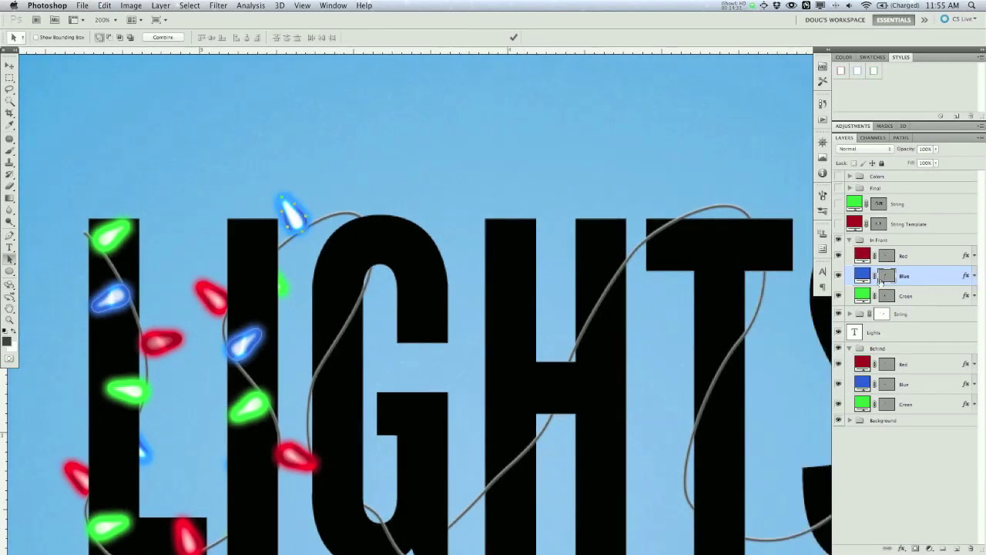
Step: Copy the Behind group's red bulb to the G's upper left curve, rotate it, and copy its green bulb behind the G's top edge
{"action": "left_click", "coordinate": [223, 302]}
{"action": "left_click_drag", "start_coordinate": [228, 306], "coordinate": [368, 201]}
{"action": "key", "text": "super+t"}
{"action": "key", "text": "Return"}
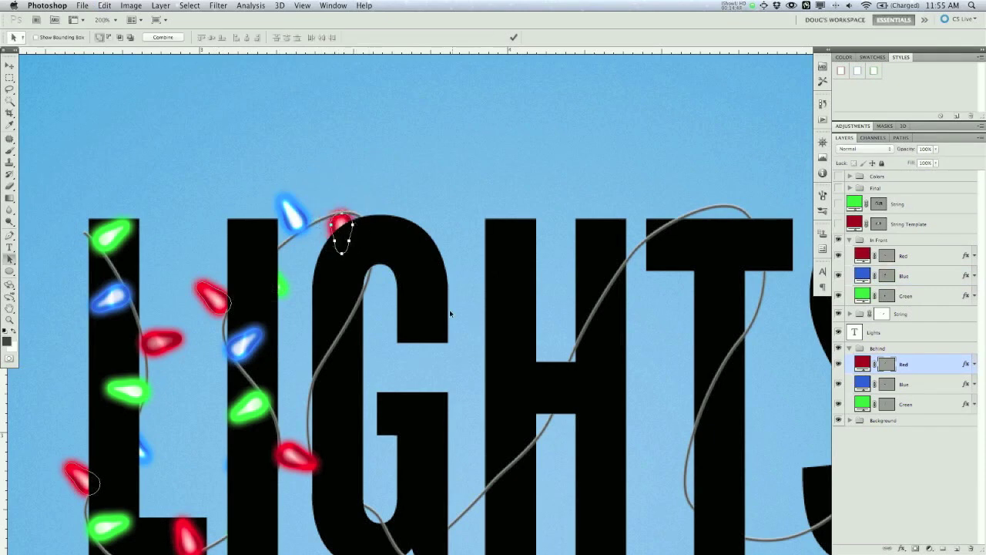
{"action": "left_click", "coordinate": [284, 288]}
{"action": "left_click_drag", "start_coordinate": [387, 262], "coordinate": [406, 217]}
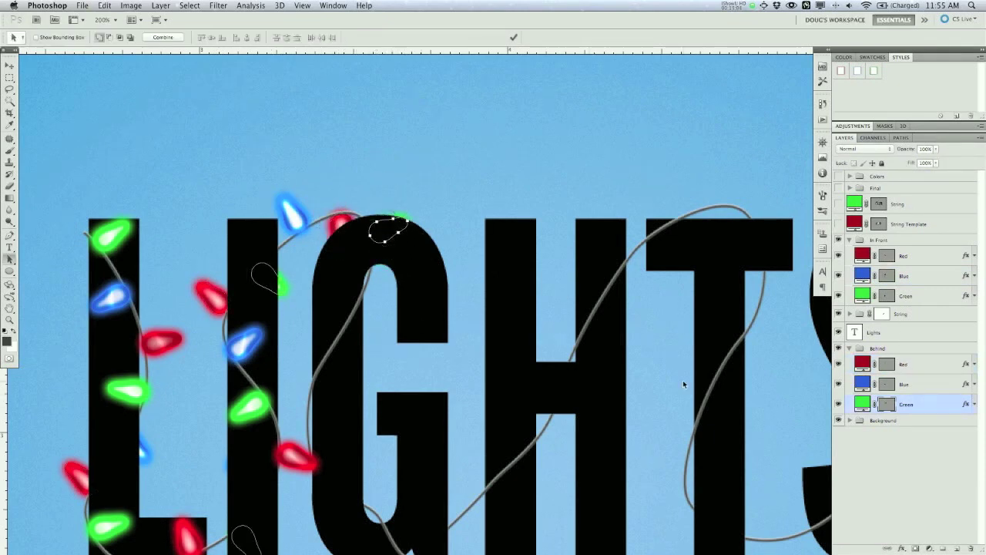
Step: Add a rotated blue bulb to the In Front Blue layer where the string crosses the G's upper inner curve
{"action": "left_click", "coordinate": [886, 276]}
{"action": "key", "text": "super+v"}
{"action": "key", "text": "super+t"}
{"action": "left_click_drag", "start_coordinate": [409, 288], "coordinate": [384, 225]}
{"action": "key", "text": "Return"}
{"action": "left_click_drag", "start_coordinate": [359, 274], "coordinate": [433, 275]}
{"action": "key", "text": "super+t"}
{"action": "key", "text": "Return"}
Step: Copy an In Front red bulb onto the string over the G's left stem and rotate it to meet the string
{"action": "left_click", "coordinate": [883, 256]}
{"action": "left_click_drag", "start_coordinate": [296, 456], "coordinate": [332, 329]}
{"action": "key", "text": "super+t"}
{"action": "left_click_drag", "start_coordinate": [302, 322], "coordinate": [351, 334]}
{"action": "key", "text": "Return"}
{"action": "key", "text": "super+t"}
{"action": "key", "text": "Return"}
{"action": "key", "text": "Return"}
Step: Add a rotated green bulb to the In Front Green layer on the G's left stem, below the red bulb
{"action": "left_click", "coordinate": [901, 296]}
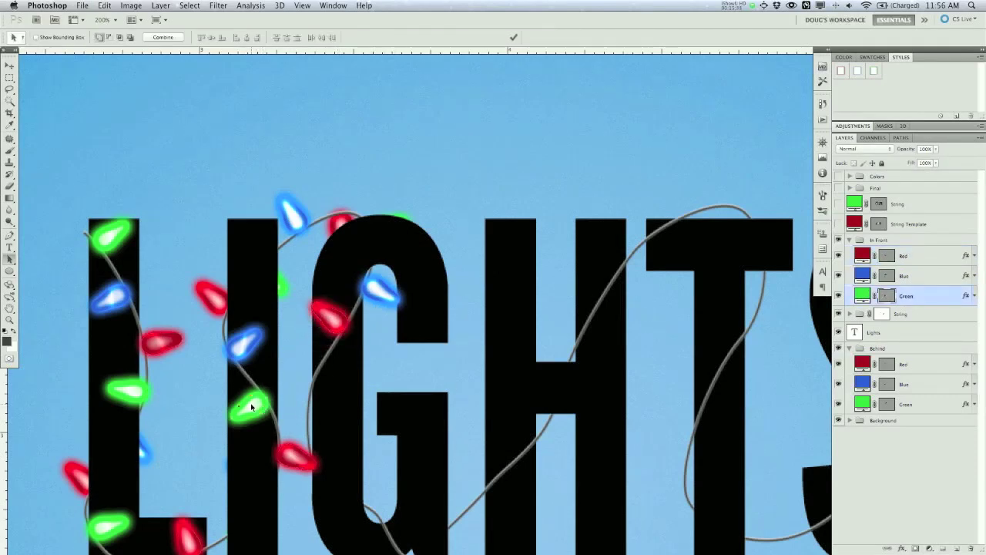
{"action": "key", "text": "ctrl+v"}
{"action": "key", "text": "ctrl+t"}
{"action": "key", "text": "Return"}
{"action": "left_click_drag", "start_coordinate": [322, 376], "coordinate": [335, 384]}
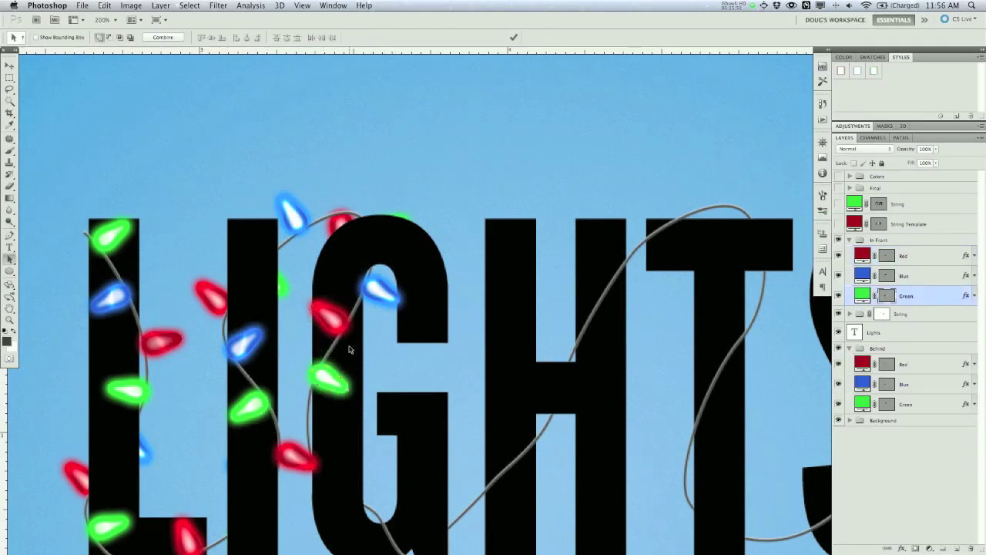
Step: Add a blue bulb to the In Front Blue layer between the I and the G, rotated to meet the string
{"action": "left_click_drag", "start_coordinate": [346, 280], "coordinate": [285, 183]}
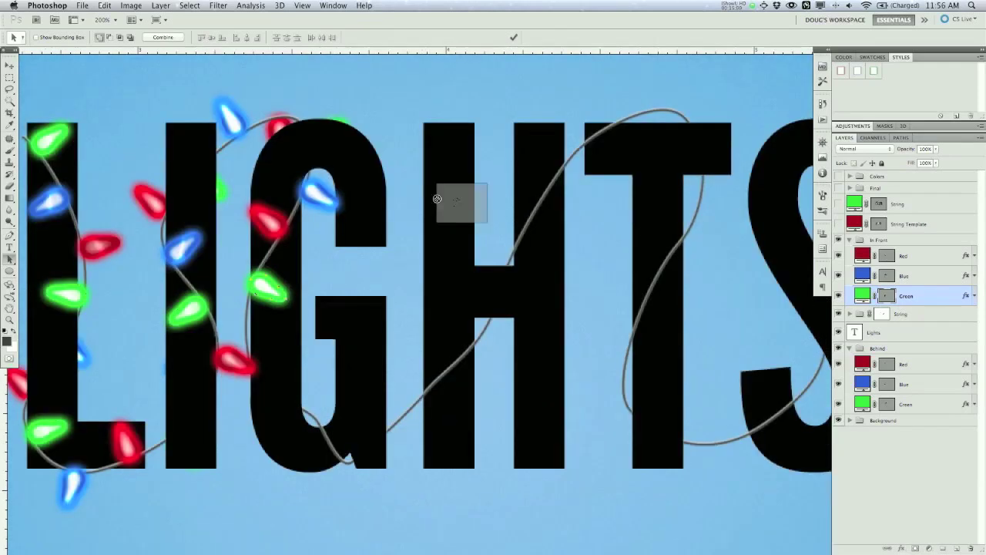
{"action": "left_click", "coordinate": [889, 275]}
{"action": "key", "text": "ctrl+v"}
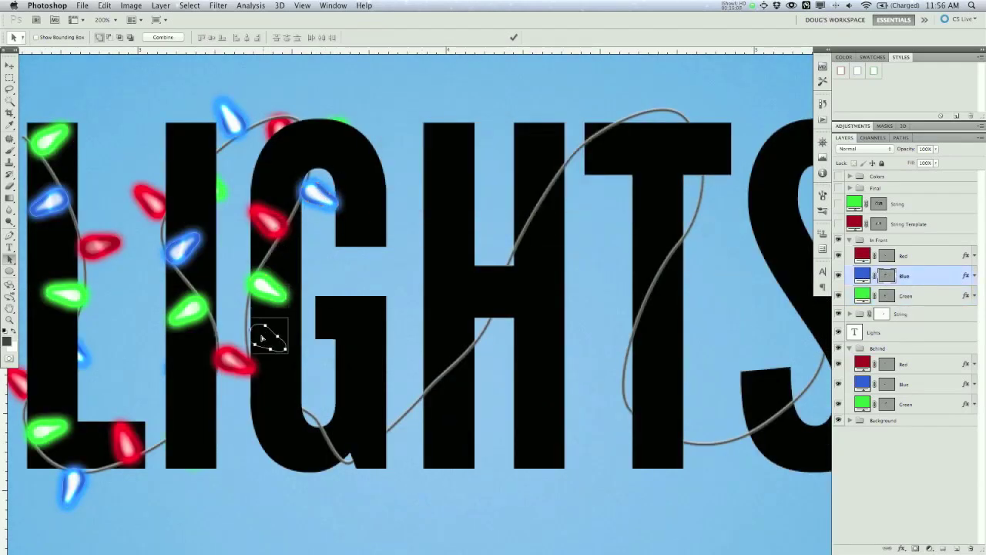
{"action": "key", "text": "ctrl+t"}
{"action": "key", "text": "Return"}
{"action": "left_click_drag", "start_coordinate": [208, 325], "coordinate": [210, 326]}
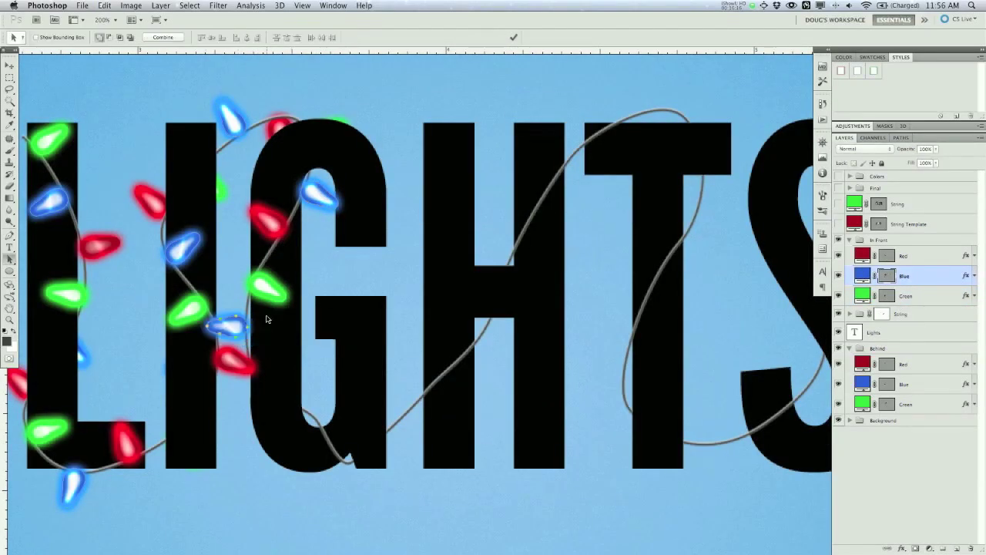
Step: Move the blue bulb between the I and the G into the Behind group's Blue layer
{"action": "key", "text": "super+x"}
{"action": "left_click", "coordinate": [886, 384]}
{"action": "key", "text": "super+v"}
{"action": "key", "text": "Return"}
Step: Add a red bulb to the Behind group's Red layer at the G's lower left edge and rotate it outward
{"action": "left_click_drag", "start_coordinate": [639, 371], "coordinate": [625, 335]}
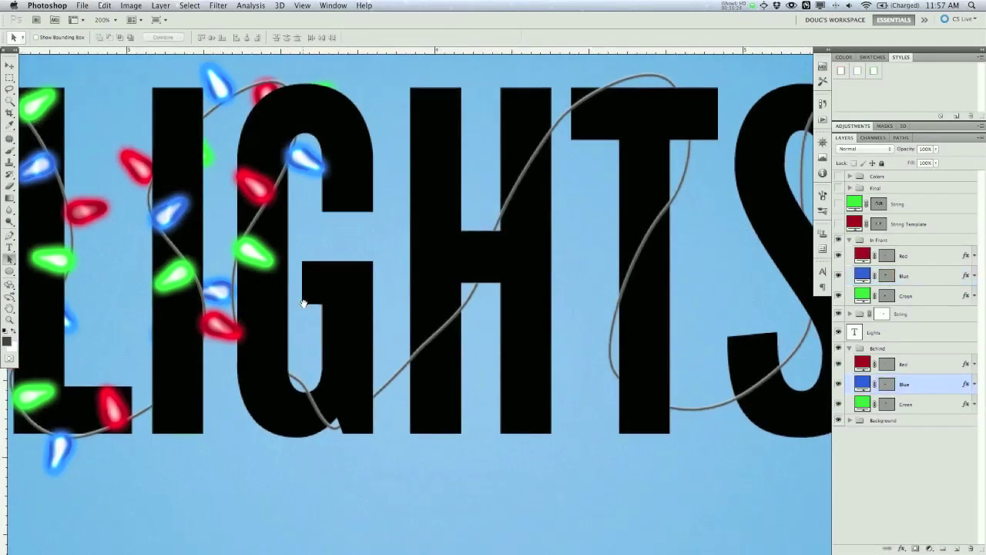
{"action": "left_click", "coordinate": [886, 255]}
{"action": "left_click", "coordinate": [266, 196]}
{"action": "key", "text": "super+c"}
{"action": "left_click", "coordinate": [886, 363]}
{"action": "key", "text": "super+v"}
{"action": "left_click_drag", "start_coordinate": [260, 192], "coordinate": [248, 352]}
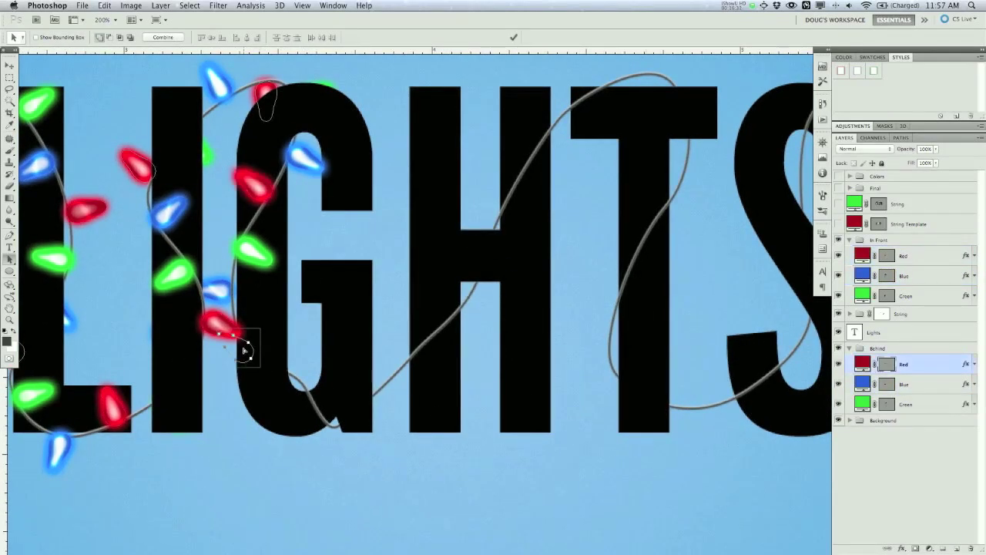
{"action": "key", "text": "super+t"}
{"action": "left_click_drag", "start_coordinate": [281, 312], "coordinate": [231, 257]}
{"action": "key", "text": "Return"}
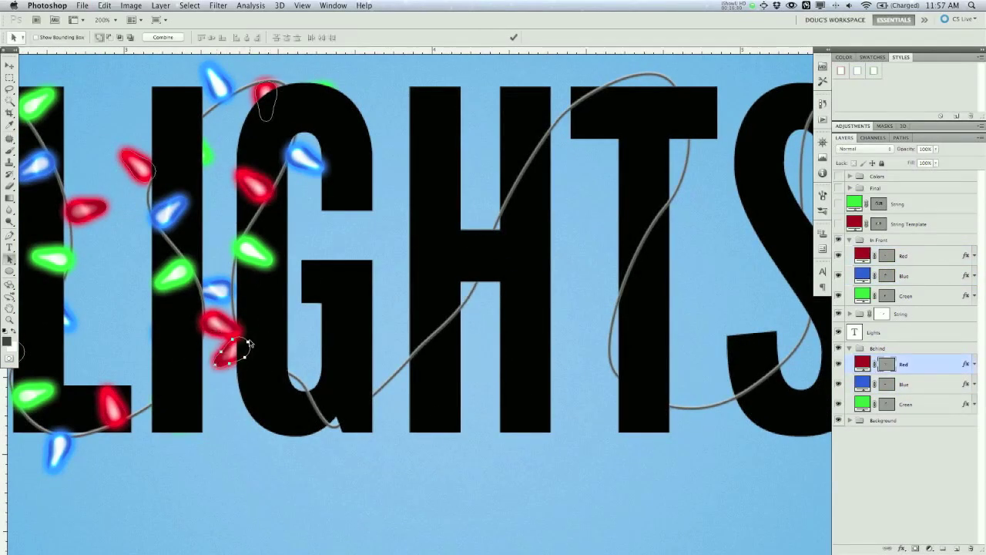
Step: Add a rotated green bulb at the G's lower inner curve and move it into the In Front Green layer
{"action": "left_click", "coordinate": [883, 403]}
{"action": "key", "text": "ctrl+v"}
{"action": "key", "text": "ctrl+t"}
{"action": "left_click_drag", "start_coordinate": [339, 344], "coordinate": [314, 299]}
{"action": "key", "text": "Return"}
{"action": "key", "text": "super+x"}
{"action": "left_click", "coordinate": [884, 296]}
{"action": "key", "text": "super+v"}
{"action": "key", "text": "Return"}
Step: Add a blue bulb to the In Front Blue layer on the string at the G's base and rotate it
{"action": "left_click", "coordinate": [886, 275]}
{"action": "key", "text": "ctrl+v"}
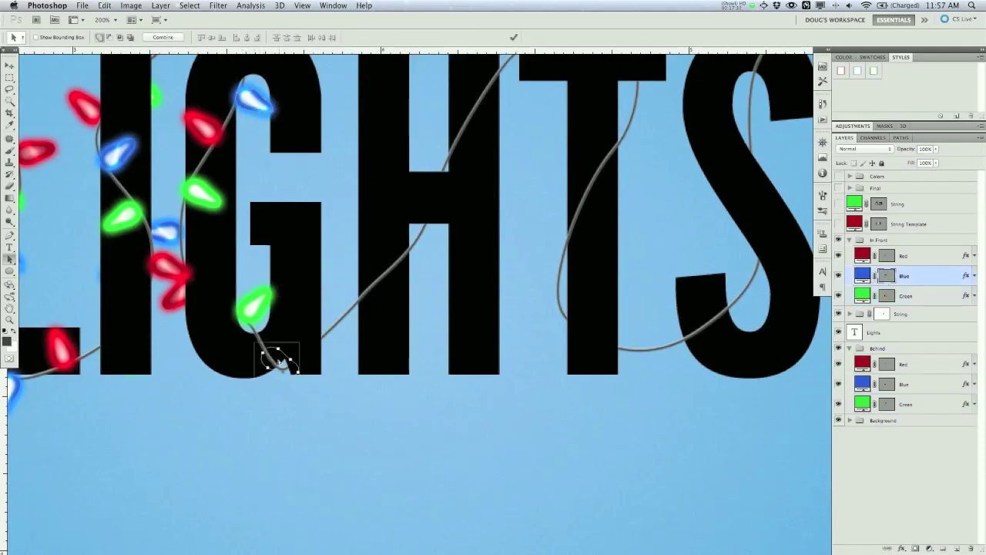
{"action": "key", "text": "ctrl+t"}
{"action": "left_click_drag", "start_coordinate": [315, 334], "coordinate": [285, 403]}
{"action": "key", "text": "Return"}
{"action": "left_click_drag", "start_coordinate": [274, 360], "coordinate": [248, 361]}
Step: Copy a red bulb in the Behind group's Red layer to the G's lower right edge and rotate it to meet the string
{"action": "left_click", "coordinate": [886, 363]}
{"action": "left_click_drag", "start_coordinate": [185, 290], "coordinate": [330, 379], "text": "alt"}
{"action": "key", "text": "super+t"}
{"action": "left_click_drag", "start_coordinate": [305, 346], "coordinate": [314, 328]}
{"action": "key", "text": "Return"}
{"action": "mouse_move", "coordinate": [271, 353]}
{"action": "left_mouse_down"}
{"action": "mouse_move", "coordinate": [259, 308]}
{"action": "mouse_move", "coordinate": [378, 290]}
{"action": "mouse_move", "coordinate": [397, 305]}
{"action": "mouse_move", "coordinate": [285, 356]}
{"action": "left_mouse_up"}
Step: Add a rotated green bulb to the In Front Green layer on the string at the H's lower left stem
{"action": "left_click", "coordinate": [885, 295]}
{"action": "key", "text": "super+t"}
{"action": "key", "text": "Return"}
Step: Copy an In Front blue bulb onto the string near the H's left stem beside the crossbar and adjust its angle
{"action": "left_click", "coordinate": [886, 276]}
{"action": "key", "text": "super+t"}
{"action": "left_click_drag", "start_coordinate": [168, 427], "coordinate": [317, 347], "text": "alt"}
{"action": "key", "text": "Return"}
{"action": "left_click_drag", "start_coordinate": [300, 324], "coordinate": [286, 356]}
Step: Copy and rotate a red bulb, then move it into the Behind group's Red layer under the H's crossbar
{"action": "left_click", "coordinate": [886, 255]}
{"action": "left_click", "coordinate": [39, 243]}
{"action": "key", "text": "super+t"}
{"action": "left_click_drag", "start_coordinate": [228, 288], "coordinate": [278, 339], "text": "alt"}
{"action": "key", "text": "Return"}
{"action": "key", "text": "super+x"}
{"action": "left_click", "coordinate": [885, 363]}
{"action": "key", "text": "super+v"}
{"action": "left_click_drag", "start_coordinate": [217, 414], "coordinate": [205, 480]}
Step: Add a green bulb to the Behind group's Green layer in the H's upper opening and rotate it toward the string
{"action": "left_click", "coordinate": [885, 295]}
{"action": "left_click", "coordinate": [886, 403]}
{"action": "key", "text": "super+v"}
{"action": "left_click_drag", "start_coordinate": [257, 368], "coordinate": [284, 347]}
{"action": "key", "text": "super+t"}
{"action": "left_click_drag", "start_coordinate": [267, 385], "coordinate": [266, 338]}
{"action": "key", "text": "Return"}
{"action": "left_click", "coordinate": [886, 405]}
Step: Copy a rotated In Front blue bulb onto the H's right stem and an In Front red bulb near that stem's top
{"action": "left_click", "coordinate": [886, 275]}
{"action": "left_click_drag", "start_coordinate": [209, 426], "coordinate": [286, 279], "text": "alt"}
{"action": "key", "text": "super+t"}
{"action": "left_click_drag", "start_coordinate": [318, 245], "coordinate": [333, 315]}
{"action": "key", "text": "Return"}
{"action": "left_click_drag", "start_coordinate": [296, 285], "coordinate": [312, 306]}
{"action": "left_click", "coordinate": [889, 255]}
{"action": "left_click_drag", "start_coordinate": [42, 307], "coordinate": [321, 235], "text": "alt"}
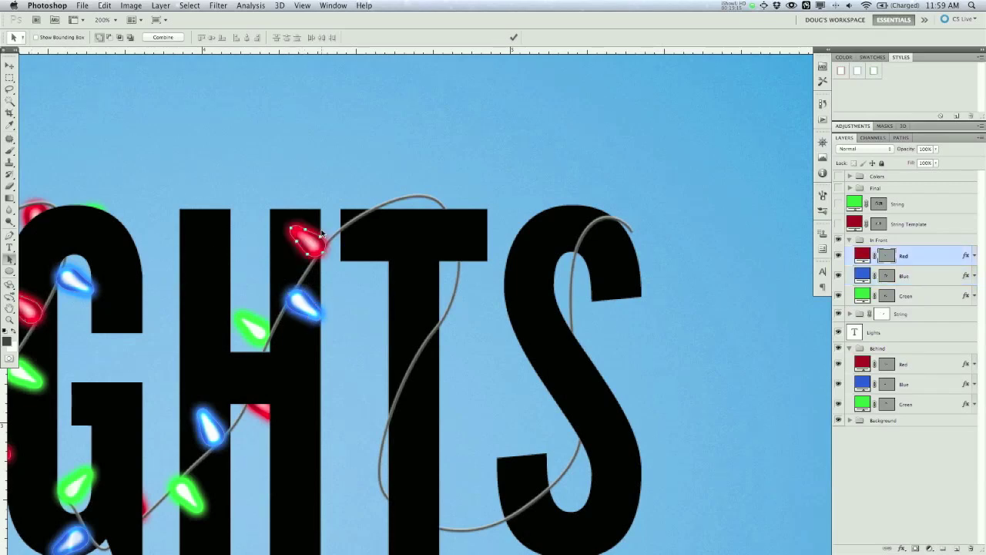
Step: Add a rotated green bulb to the In Front Green layer on the string crossing the T's left arm
{"action": "key", "text": "alt+bracketleft"}
{"action": "key", "text": "alt+bracketleft"}
{"action": "key", "text": "alt+bracketleft"}
{"action": "key", "text": "alt+bracketleft"}
{"action": "key", "text": "alt+bracketleft"}
{"action": "key", "text": "alt+bracketleft"}
{"action": "key", "text": "alt+bracketleft"}
{"action": "key", "text": "alt+bracketleft"}
{"action": "key", "text": "alt+bracketright"}
{"action": "key", "text": "alt+bracketright"}
{"action": "key", "text": "alt+bracketright"}
{"action": "key", "text": "alt+bracketright"}
{"action": "key", "text": "alt+bracketright"}
{"action": "key", "text": "alt+bracketright"}
{"action": "key", "text": "ctrl+v"}
{"action": "key", "text": "ctrl+t"}
{"action": "key", "text": "Return"}
Step: Add a blue bulb to the In Front Blue layer, rotated upright on the string above the T
{"action": "scroll", "coordinate": [330, 129], "scroll_direction": "right", "scroll_amount": 3}
{"action": "scroll", "coordinate": [330, 129], "scroll_direction": "up", "scroll_amount": 1}
{"action": "key", "text": "alt+bracketright"}
{"action": "key", "text": "ctrl+v"}
{"action": "key", "text": "ctrl+t"}
{"action": "left_click_drag", "start_coordinate": [329, 130], "coordinate": [297, 166]}
{"action": "key", "text": "Return"}
{"action": "left_click_drag", "start_coordinate": [378, 215], "coordinate": [364, 198]}
{"action": "left_click_drag", "start_coordinate": [440, 261], "coordinate": [397, 234]}
Step: Paste a red bulb into the Behind group's Red layer behind the T's right arm
{"action": "left_click", "coordinate": [882, 254]}
{"action": "left_click", "coordinate": [883, 364]}
{"action": "key", "text": "ctrl+v"}
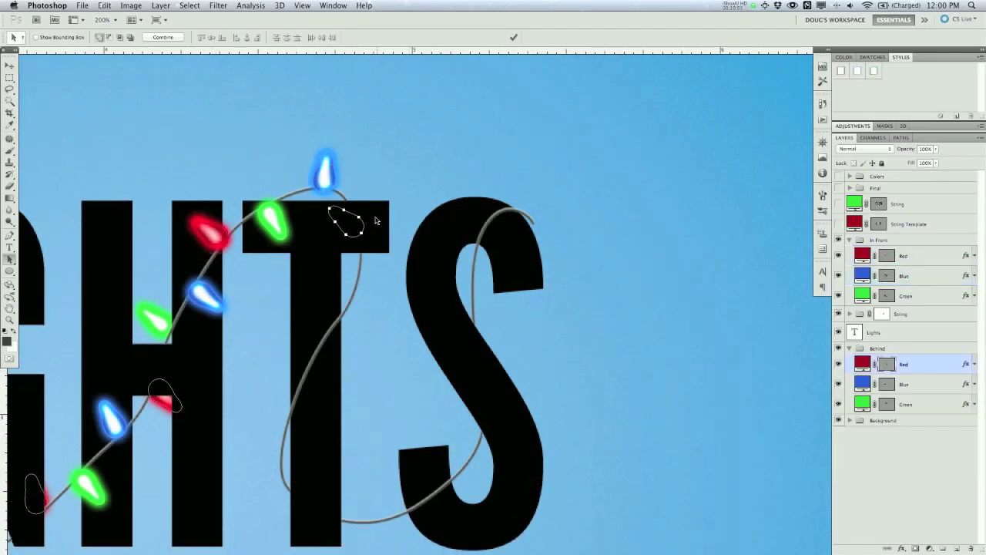
Step: Add a rotated green bulb to the Behind Green layer below the T's right arm, and copy an In Front blue bulb onto the T's upper stem
{"action": "left_click", "coordinate": [884, 297]}
{"action": "left_click_drag", "start_coordinate": [269, 215], "coordinate": [396, 248]}
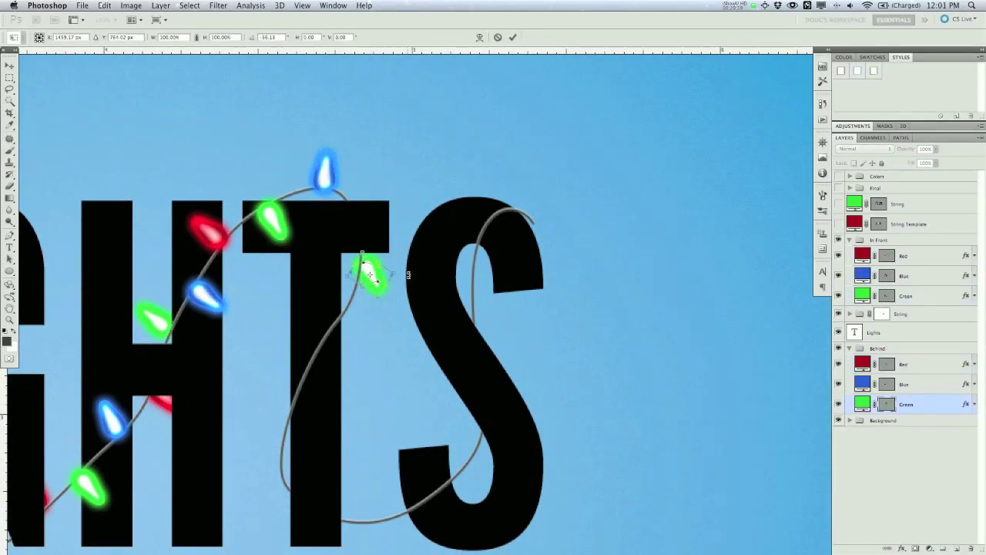
{"action": "left_click", "coordinate": [886, 276]}
{"action": "left_click_drag", "start_coordinate": [346, 265], "coordinate": [342, 296]}
{"action": "left_click_drag", "start_coordinate": [361, 356], "coordinate": [372, 275]}
Step: Paste a red bulb into the In Front Red layer and rotate it on the string crossing the middle of the T's stem
{"action": "left_click", "coordinate": [887, 255]}
{"action": "key", "text": "super+v"}
{"action": "key", "text": "super+t"}
{"action": "key", "text": "Return"}
Step: Copy an In Front green bulb to the string at the left edge of the T's stem and rotate it to point left
{"action": "left_click", "coordinate": [886, 295]}
{"action": "left_click_drag", "start_coordinate": [314, 131], "coordinate": [345, 333]}
{"action": "key", "text": "super+t"}
{"action": "left_click_drag", "start_coordinate": [359, 365], "coordinate": [281, 282]}
{"action": "key", "text": "Return"}
{"action": "left_click_drag", "start_coordinate": [362, 343], "coordinate": [308, 287]}
Step: Copy an In Front blue bulb onto the lower part of the T's stem and rotate it sideways
{"action": "left_click", "coordinate": [886, 276]}
{"action": "left_click_drag", "start_coordinate": [339, 167], "coordinate": [305, 332]}
{"action": "key", "text": "super+t"}
{"action": "key", "text": "Return"}
{"action": "left_click_drag", "start_coordinate": [376, 328], "coordinate": [378, 288]}
Step: Copy a red bulb within the Behind Red layer and rotate it so it peeks out from the lower left of the T's stem
{"action": "left_click", "coordinate": [887, 364]}
{"action": "left_click_drag", "start_coordinate": [171, 220], "coordinate": [311, 340]}
{"action": "key", "text": "super+t"}
{"action": "left_click_drag", "start_coordinate": [297, 285], "coordinate": [383, 330]}
{"action": "key", "text": "Return"}
Step: Copy an In Front green bulb onto the string between the T and the S and rotate it upright
{"action": "left_click", "coordinate": [886, 296]}
{"action": "left_click_drag", "start_coordinate": [284, 231], "coordinate": [368, 295]}
{"action": "key", "text": "super+t"}
{"action": "key", "text": "Return"}
{"action": "left_click_drag", "start_coordinate": [378, 319], "coordinate": [382, 316]}
Step: Add a rotated In Front blue bulb on the string crossing the S's lower left curve
{"action": "left_click", "coordinate": [885, 275]}
{"action": "key", "text": "super+t"}
{"action": "left_click_drag", "start_coordinate": [324, 290], "coordinate": [483, 347]}
{"action": "left_click_drag", "start_coordinate": [442, 322], "coordinate": [434, 335]}
{"action": "key", "text": "Return"}
Step: Copy an In Front red bulb to the string beside the S's lower tip and rotate it to fit
{"action": "left_click", "coordinate": [887, 255]}
{"action": "left_click_drag", "start_coordinate": [339, 191], "coordinate": [494, 302]}
{"action": "key", "text": "super+t"}
{"action": "key", "text": "Return"}
{"action": "left_click_drag", "start_coordinate": [445, 325], "coordinate": [455, 286]}
{"action": "key", "text": "super+t"}
{"action": "key", "text": "Return"}
Step: Rotate a green bulb copy at the S's diagonal and move it from the In Front Green layer to the Behind Green layer
{"action": "left_click_drag", "start_coordinate": [391, 107], "coordinate": [505, 280]}
{"action": "left_click", "coordinate": [886, 403]}
{"action": "left_click", "coordinate": [886, 296]}
{"action": "key", "text": "super+t"}
{"action": "key", "text": "Return"}
{"action": "key", "text": "super+x"}
{"action": "left_click", "coordinate": [886, 403]}
{"action": "key", "text": "super+v"}
Step: Rotate a blue bulb copy at the S's diagonal and move it from the In Front Blue layer to the Behind Blue layer
{"action": "left_click", "coordinate": [885, 275]}
{"action": "left_click", "coordinate": [83, 284]}
{"action": "key", "text": "super+t"}
{"action": "left_click_drag", "start_coordinate": [473, 202], "coordinate": [449, 162]}
{"action": "key", "text": "Return"}
{"action": "key", "text": "super+x"}
{"action": "left_click", "coordinate": [886, 383]}
{"action": "key", "text": "super+v"}
Step: Copy an In Front red bulb to the string below the S's upper opening and rotate it to point right
{"action": "left_click_drag", "start_coordinate": [453, 223], "coordinate": [431, 329]}
{"action": "left_click_drag", "start_coordinate": [800, 271], "coordinate": [889, 254]}
{"action": "left_click", "coordinate": [886, 255]}
{"action": "left_click", "coordinate": [409, 417]}
{"action": "left_click_drag", "start_coordinate": [408, 417], "coordinate": [439, 282]}
{"action": "key", "text": "super+t"}
{"action": "key", "text": "Return"}
Step: Copy an In Front green bulb onto the string inside the S's upper curve and rotate it to point left
{"action": "left_click", "coordinate": [885, 295]}
{"action": "left_click", "coordinate": [320, 477]}
{"action": "left_click_drag", "start_coordinate": [319, 476], "coordinate": [416, 224]}
{"action": "key", "text": "super+t"}
{"action": "key", "text": "Return"}
{"action": "left_click_drag", "start_coordinate": [425, 187], "coordinate": [403, 229]}
Step: Copy an In Front blue bulb to the string at the top of the S and rotate it to point upward
{"action": "left_click", "coordinate": [886, 275]}
{"action": "left_click_drag", "start_coordinate": [375, 484], "coordinate": [439, 170]}
{"action": "key", "text": "super+t"}
{"action": "left_click_drag", "start_coordinate": [425, 128], "coordinate": [475, 132]}
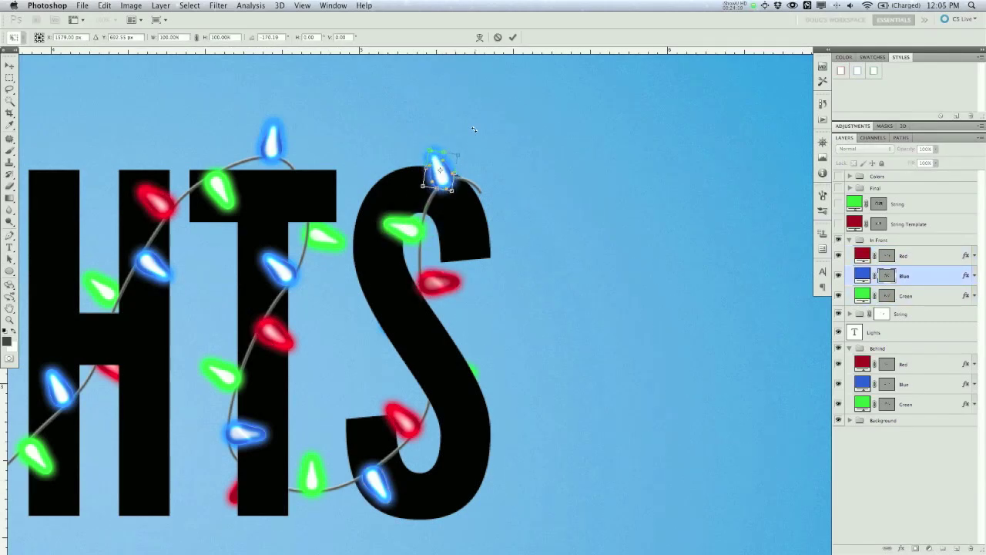
{"action": "key", "text": "Return"}
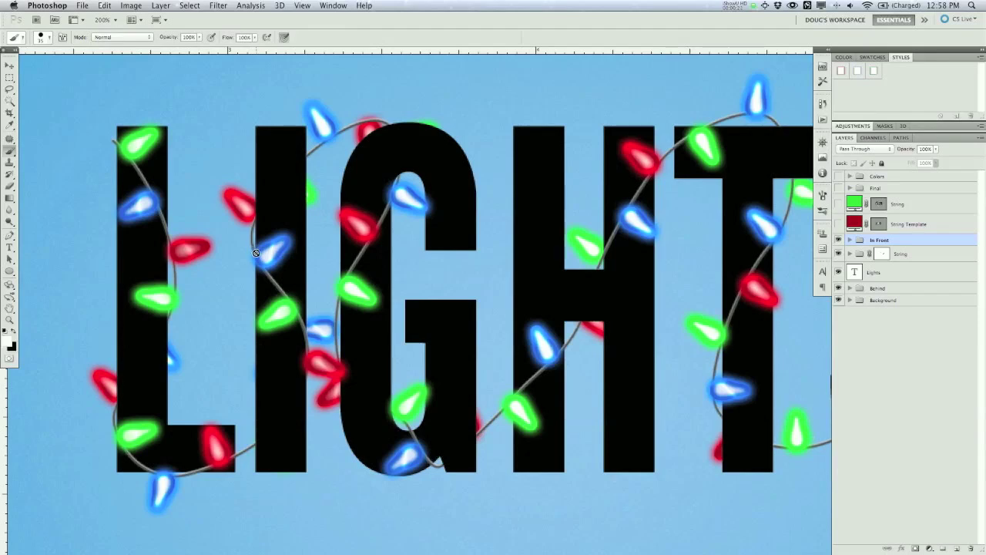
Step: Add a layer named Snow above the In Front group and set up a small round brush with 100% hardness
{"action": "left_click", "coordinate": [956, 548]}
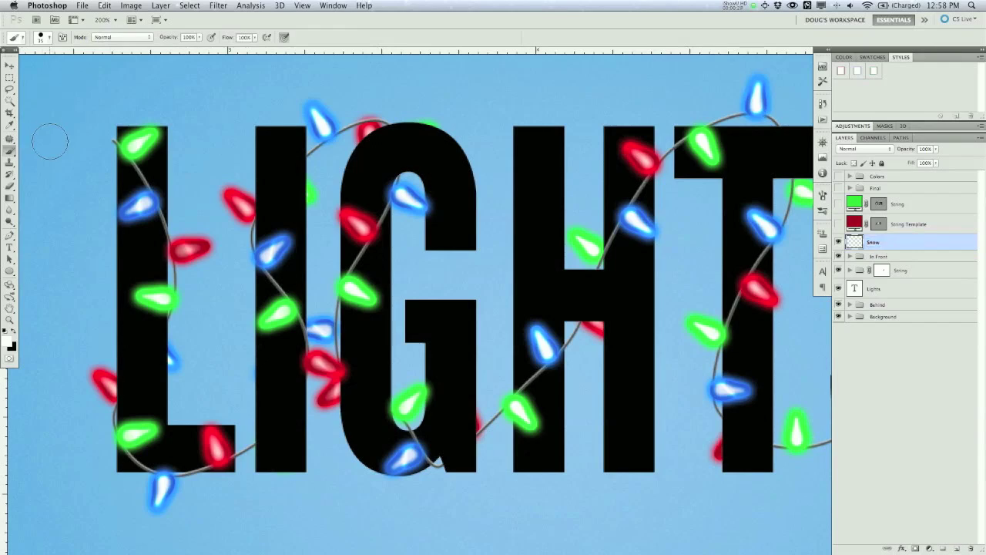
{"action": "right_click", "coordinate": [279, 141]}
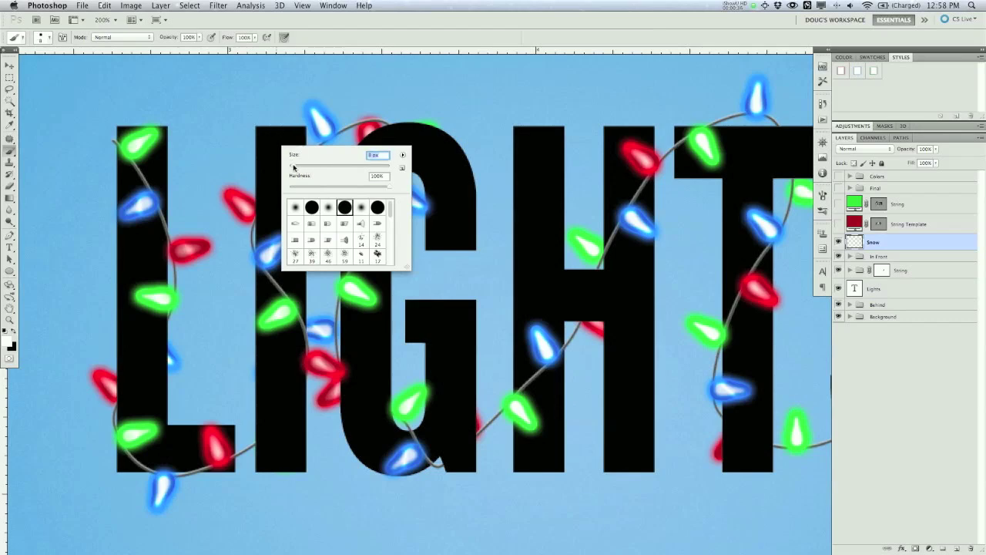
{"action": "left_click", "coordinate": [348, 38]}
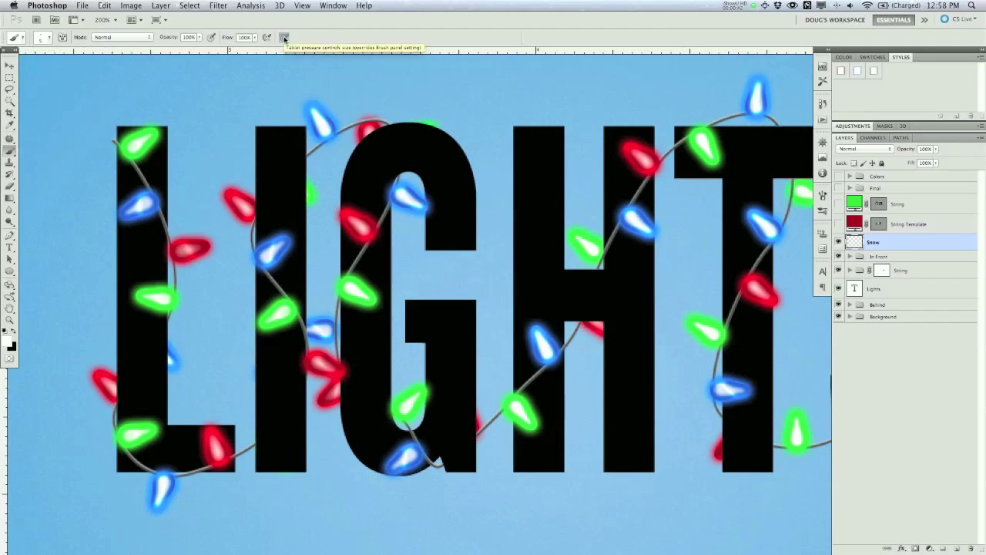
Step: Paint white snow on the L's top edge, the string and blue bulb on its stem, and its foot
{"action": "key", "text": "super+plus"}
{"action": "left_click_drag", "start_coordinate": [293, 163], "coordinate": [377, 163]}
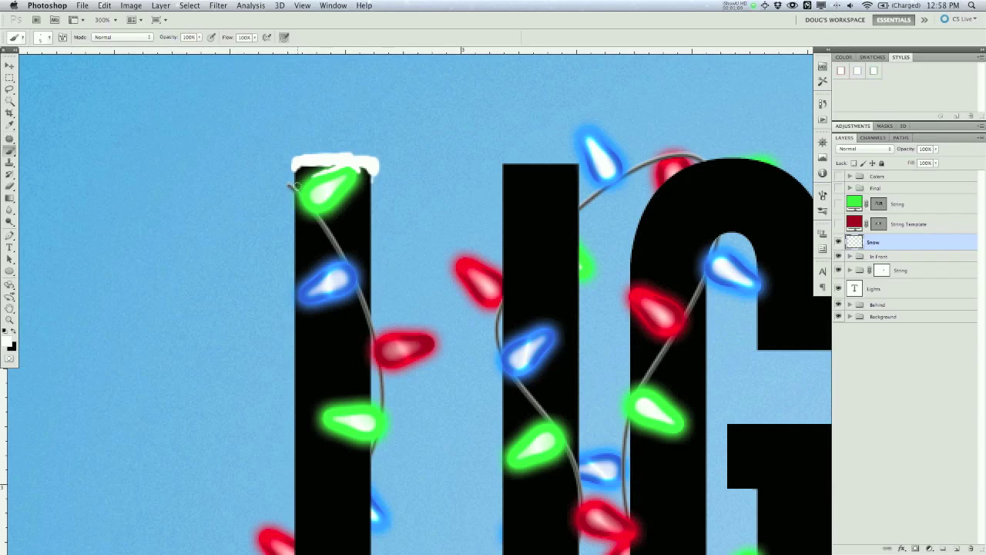
{"action": "mouse_move", "coordinate": [324, 219]}
{"action": "left_mouse_down"}
{"action": "mouse_move", "coordinate": [351, 260]}
{"action": "mouse_move", "coordinate": [338, 282]}
{"action": "left_mouse_up"}
{"action": "left_click_drag", "start_coordinate": [433, 328], "coordinate": [318, 212]}
{"action": "mouse_move", "coordinate": [257, 497]}
{"action": "left_mouse_down"}
{"action": "mouse_move", "coordinate": [355, 496]}
{"action": "mouse_move", "coordinate": [262, 494]}
{"action": "left_mouse_up"}
Step: Paint snow on the G's bar, inner bottom curve, lower string, lower green bulb and top arc
{"action": "mouse_move", "coordinate": [616, 308]}
{"action": "left_mouse_down"}
{"action": "mouse_move", "coordinate": [506, 257]}
{"action": "mouse_move", "coordinate": [608, 260]}
{"action": "mouse_move", "coordinate": [511, 265]}
{"action": "left_mouse_up"}
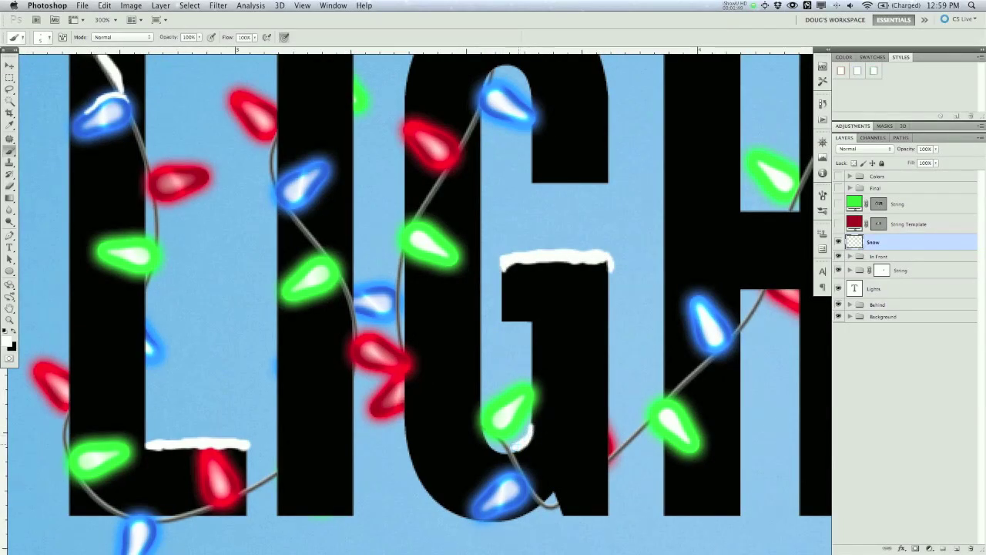
{"action": "left_click_drag", "start_coordinate": [519, 465], "coordinate": [512, 446]}
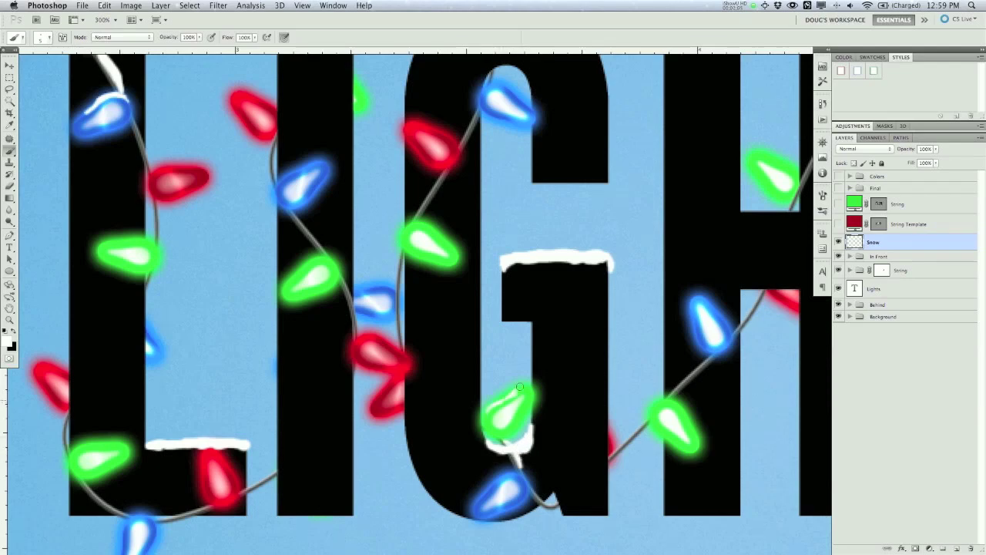
{"action": "left_click_drag", "start_coordinate": [536, 291], "coordinate": [376, 449]}
{"action": "mouse_move", "coordinate": [254, 204]}
{"action": "left_mouse_down"}
{"action": "mouse_move", "coordinate": [363, 155]}
{"action": "mouse_move", "coordinate": [266, 192]}
{"action": "mouse_move", "coordinate": [393, 164]}
{"action": "mouse_move", "coordinate": [422, 185]}
{"action": "left_mouse_up"}
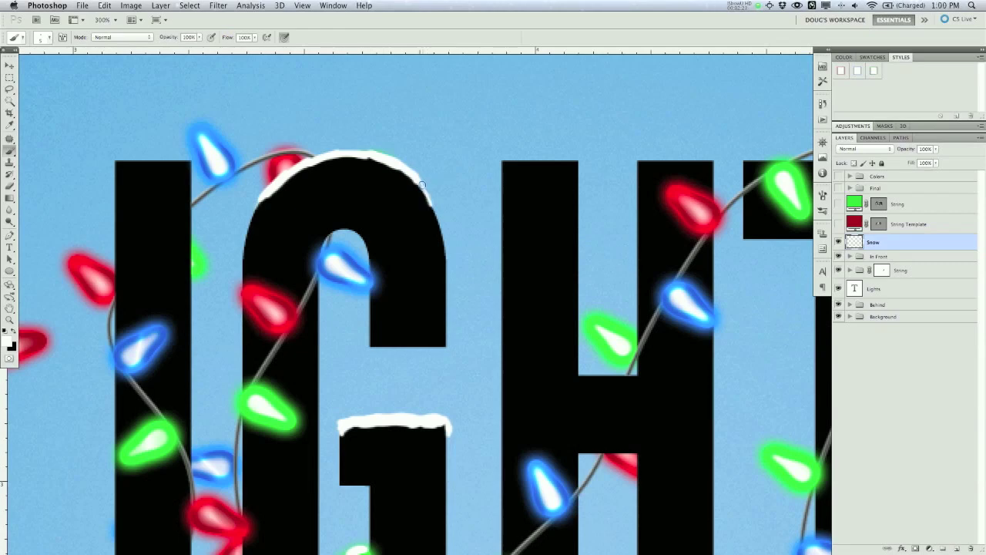
{"action": "mouse_move", "coordinate": [374, 158]}
{"action": "left_mouse_down"}
{"action": "mouse_move", "coordinate": [355, 152]}
{"action": "mouse_move", "coordinate": [383, 155]}
{"action": "mouse_move", "coordinate": [362, 165]}
{"action": "left_mouse_up"}
Step: Paint snow along the tops of the I, the H's stems and crossbar, and the T
{"action": "mouse_move", "coordinate": [124, 161]}
{"action": "left_mouse_down"}
{"action": "mouse_move", "coordinate": [189, 163]}
{"action": "mouse_move", "coordinate": [150, 168]}
{"action": "left_mouse_up"}
{"action": "mouse_move", "coordinate": [499, 174]}
{"action": "left_mouse_down"}
{"action": "mouse_move", "coordinate": [316, 206]}
{"action": "mouse_move", "coordinate": [356, 192]}
{"action": "mouse_move", "coordinate": [397, 196]}
{"action": "left_mouse_up"}
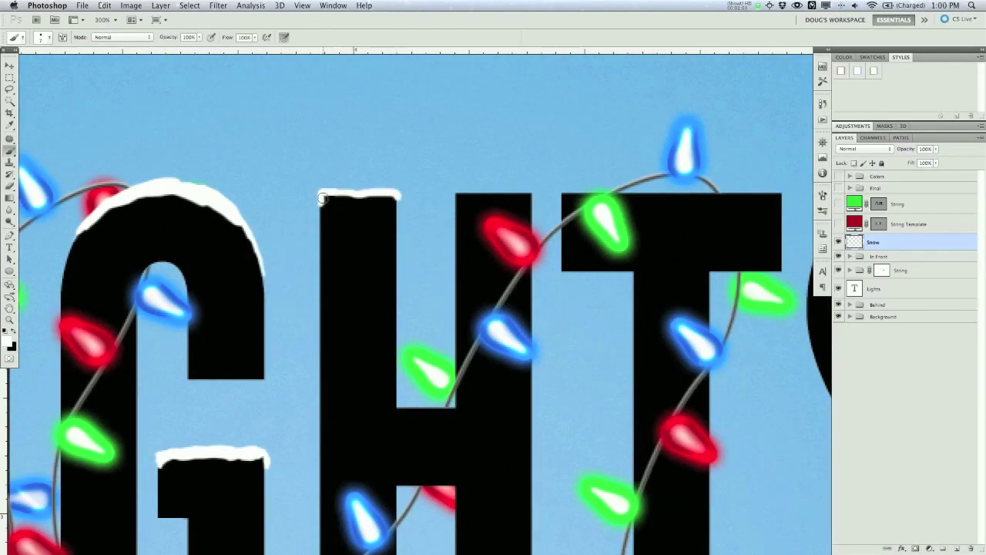
{"action": "scroll", "coordinate": [353, 185], "scroll_direction": "right", "scroll_amount": 5}
{"action": "scroll", "coordinate": [353, 185], "scroll_direction": "down", "scroll_amount": 2}
{"action": "left_click_drag", "start_coordinate": [262, 365], "coordinate": [314, 365]}
{"action": "left_click_drag", "start_coordinate": [317, 151], "coordinate": [642, 150]}
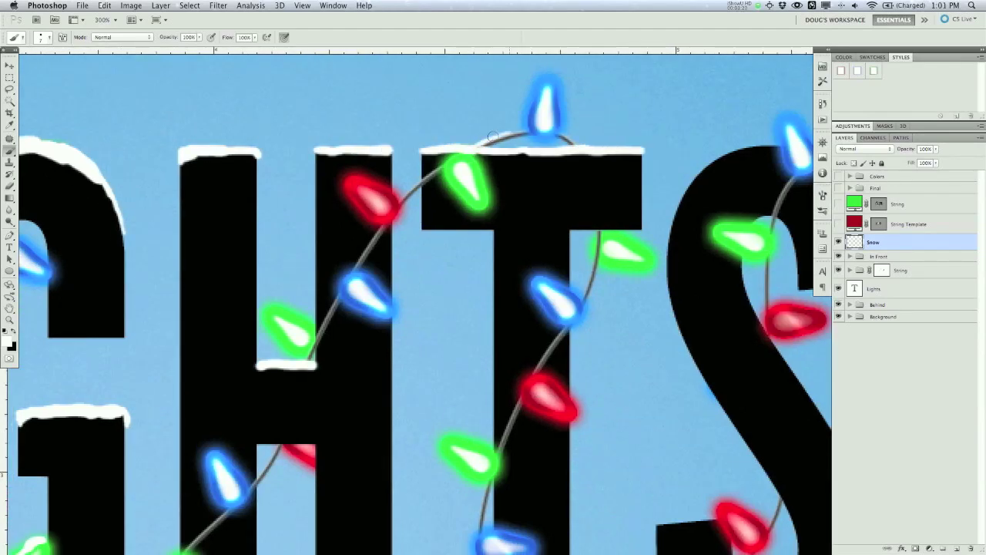
Step: Paint snow on the S's top arc and on the blue bulbs above the T and the S
{"action": "scroll", "coordinate": [493, 143], "scroll_direction": "right", "scroll_amount": 3}
{"action": "scroll", "coordinate": [493, 142], "scroll_direction": "up", "scroll_amount": 3}
{"action": "scroll", "coordinate": [443, 178], "scroll_direction": "right", "scroll_amount": 3}
{"action": "scroll", "coordinate": [443, 179], "scroll_direction": "down", "scroll_amount": 1}
{"action": "mouse_move", "coordinate": [570, 202]}
{"action": "left_mouse_down"}
{"action": "mouse_move", "coordinate": [466, 254]}
{"action": "mouse_move", "coordinate": [573, 205]}
{"action": "mouse_move", "coordinate": [631, 239]}
{"action": "left_mouse_up"}
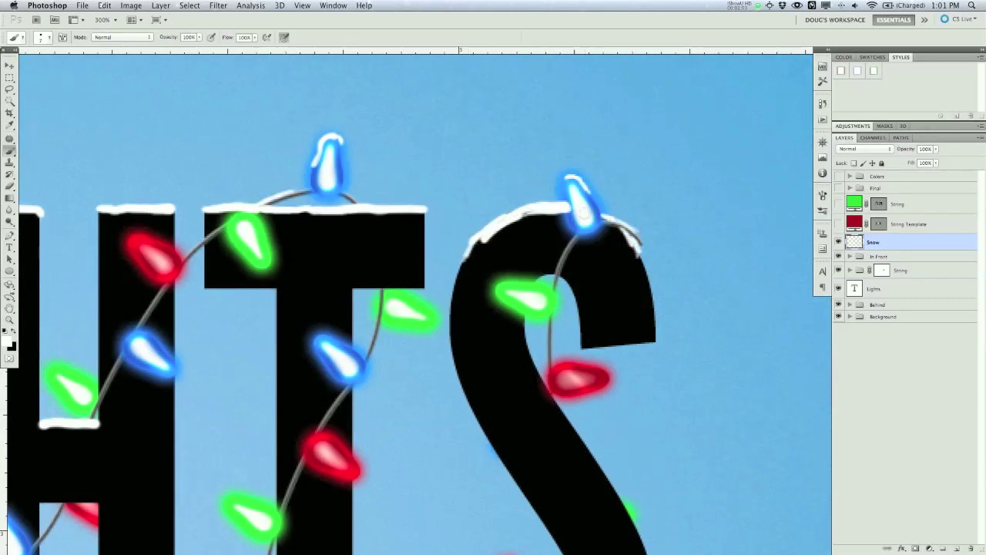
Step: Paint snow on the S's lower tip, the red bulb beside it and the S's inner bottom curve
{"action": "scroll", "coordinate": [591, 194], "scroll_direction": "down", "scroll_amount": 5}
{"action": "scroll", "coordinate": [591, 194], "scroll_direction": "left", "scroll_amount": 1}
{"action": "mouse_move", "coordinate": [568, 458]}
{"action": "left_mouse_down"}
{"action": "mouse_move", "coordinate": [620, 442]}
{"action": "mouse_move", "coordinate": [605, 459]}
{"action": "left_mouse_up"}
{"action": "mouse_move", "coordinate": [538, 379]}
{"action": "left_mouse_down"}
{"action": "mouse_move", "coordinate": [481, 385]}
{"action": "mouse_move", "coordinate": [476, 409]}
{"action": "mouse_move", "coordinate": [483, 397]}
{"action": "left_mouse_up"}
{"action": "left_click_drag", "start_coordinate": [537, 370], "coordinate": [556, 368]}
{"action": "scroll", "coordinate": [546, 403], "scroll_direction": "right", "scroll_amount": 3}
{"action": "left_click_drag", "start_coordinate": [471, 338], "coordinate": [493, 346]}
Step: Paint snow on the string crossing the T's upper stem and on the string between the T's base and the S
{"action": "scroll", "coordinate": [485, 343], "scroll_direction": "up", "scroll_amount": 4}
{"action": "scroll", "coordinate": [486, 343], "scroll_direction": "left", "scroll_amount": 3}
{"action": "left_click_drag", "start_coordinate": [385, 266], "coordinate": [365, 289]}
{"action": "scroll", "coordinate": [401, 308], "scroll_direction": "down", "scroll_amount": 5}
{"action": "left_click_drag", "start_coordinate": [441, 392], "coordinate": [456, 394]}
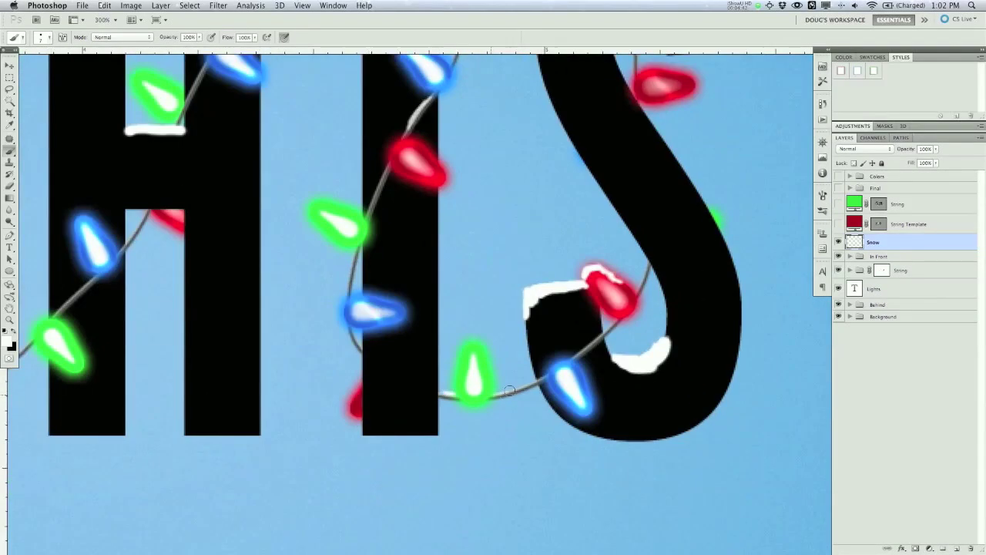
Step: Paint snow on the green bulb beside the T's base, the string and green bulb at the H, and the string and blue bulb under the L
{"action": "scroll", "coordinate": [483, 355], "scroll_direction": "left", "scroll_amount": 6}
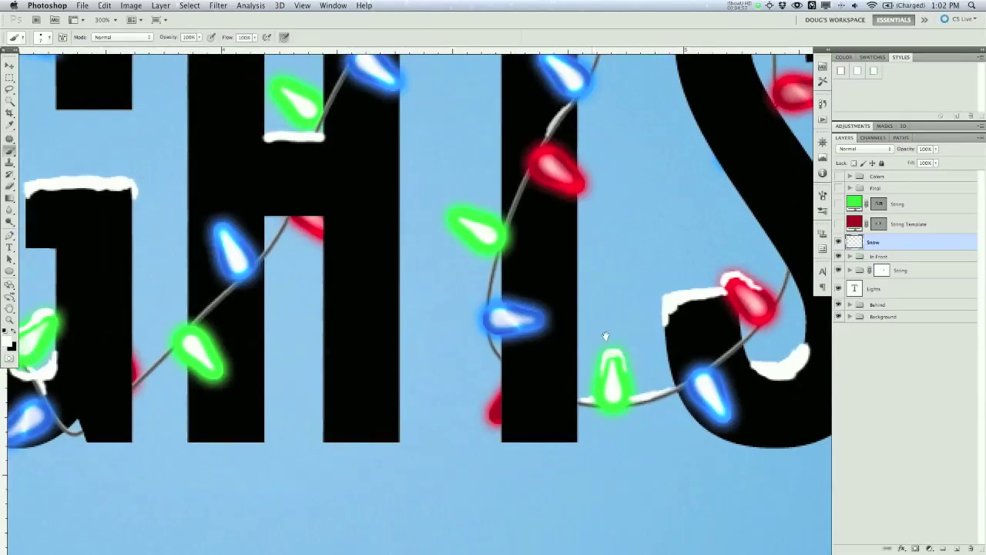
{"action": "scroll", "coordinate": [301, 285], "scroll_direction": "left", "scroll_amount": 10}
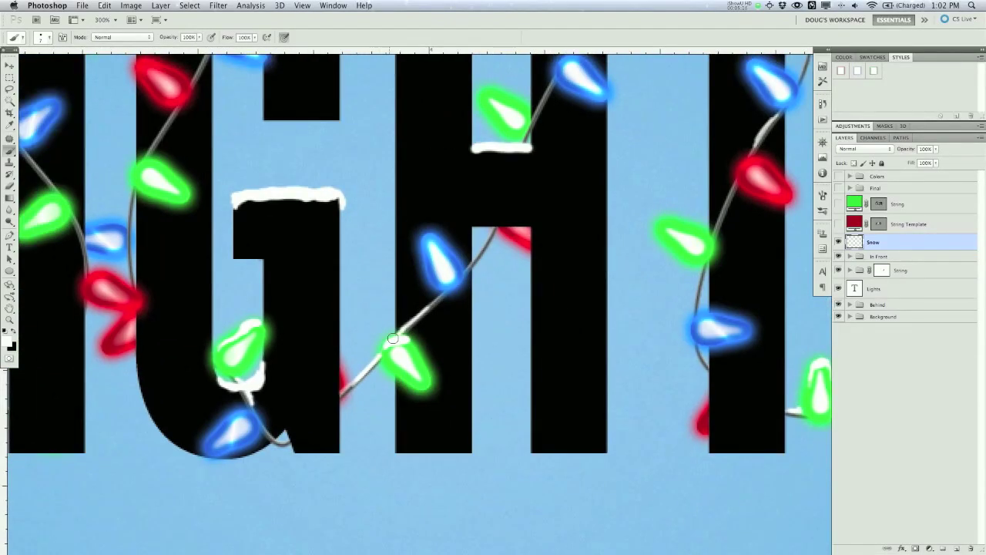
{"action": "scroll", "coordinate": [324, 308], "scroll_direction": "down", "scroll_amount": 3}
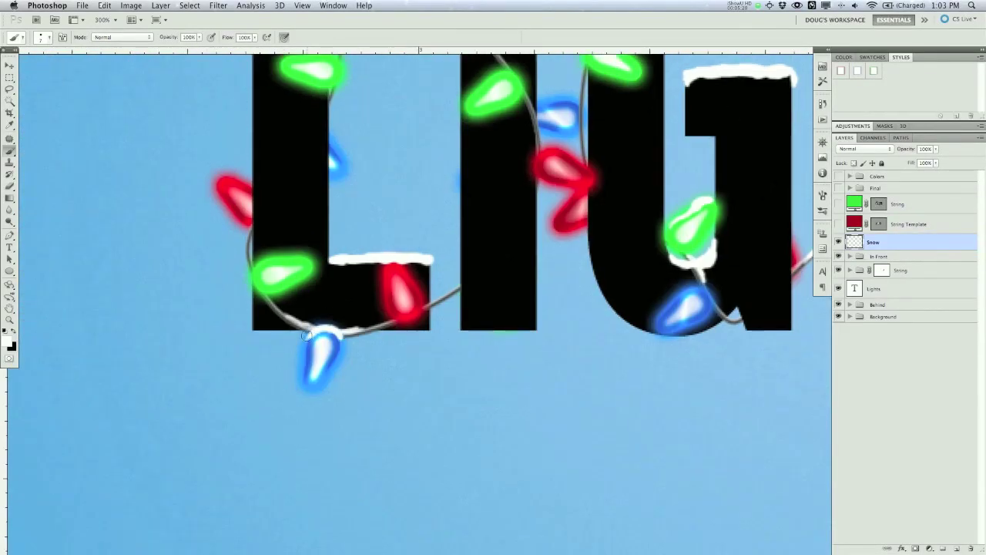
Step: Paint snow on the upper edges of the bulbs on the I, G and H
{"action": "scroll", "coordinate": [332, 324], "scroll_direction": "up", "scroll_amount": 7}
{"action": "scroll", "coordinate": [552, 307], "scroll_direction": "right", "scroll_amount": 8}
{"action": "scroll", "coordinate": [329, 314], "scroll_direction": "up", "scroll_amount": 3}
{"action": "scroll", "coordinate": [329, 314], "scroll_direction": "right", "scroll_amount": 8}
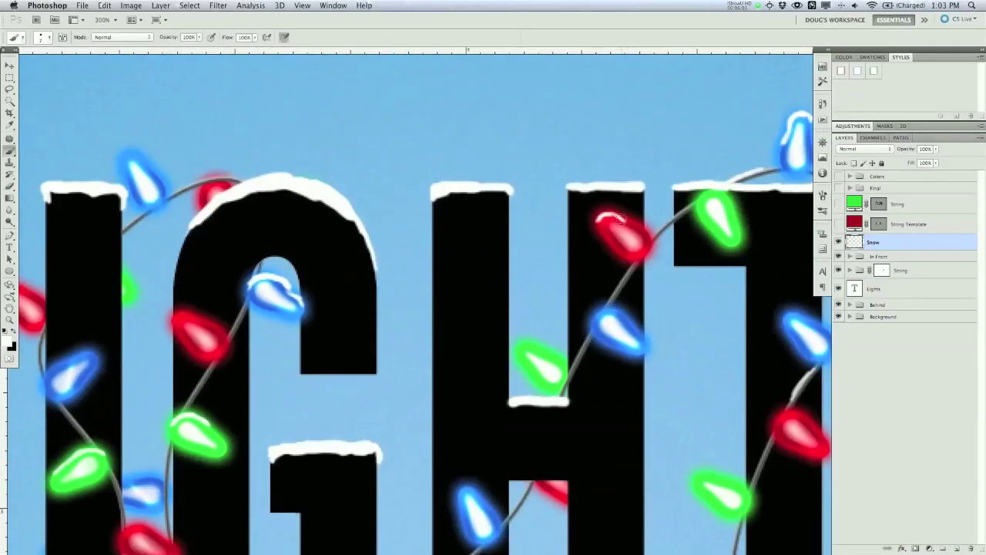
{"action": "scroll", "coordinate": [431, 313], "scroll_direction": "down", "scroll_amount": 2}
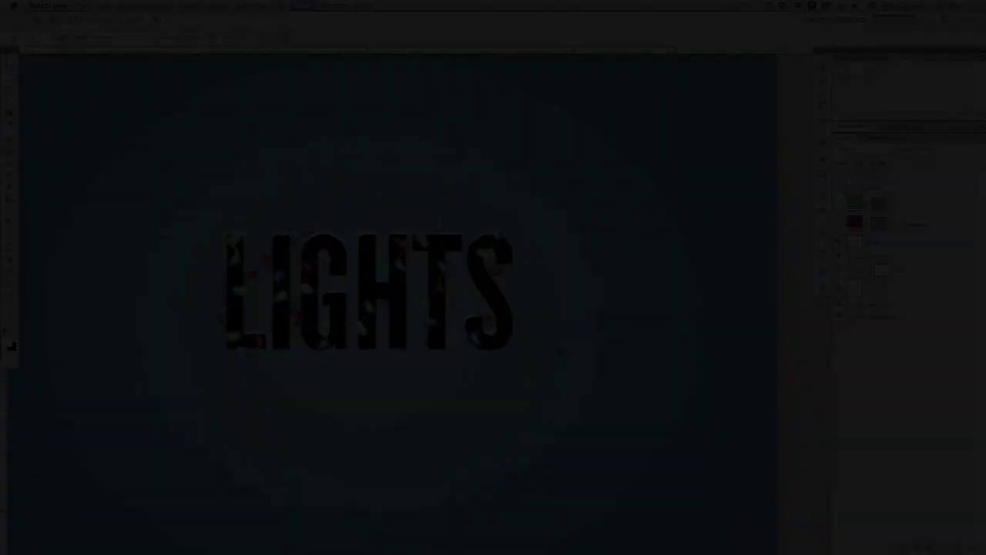